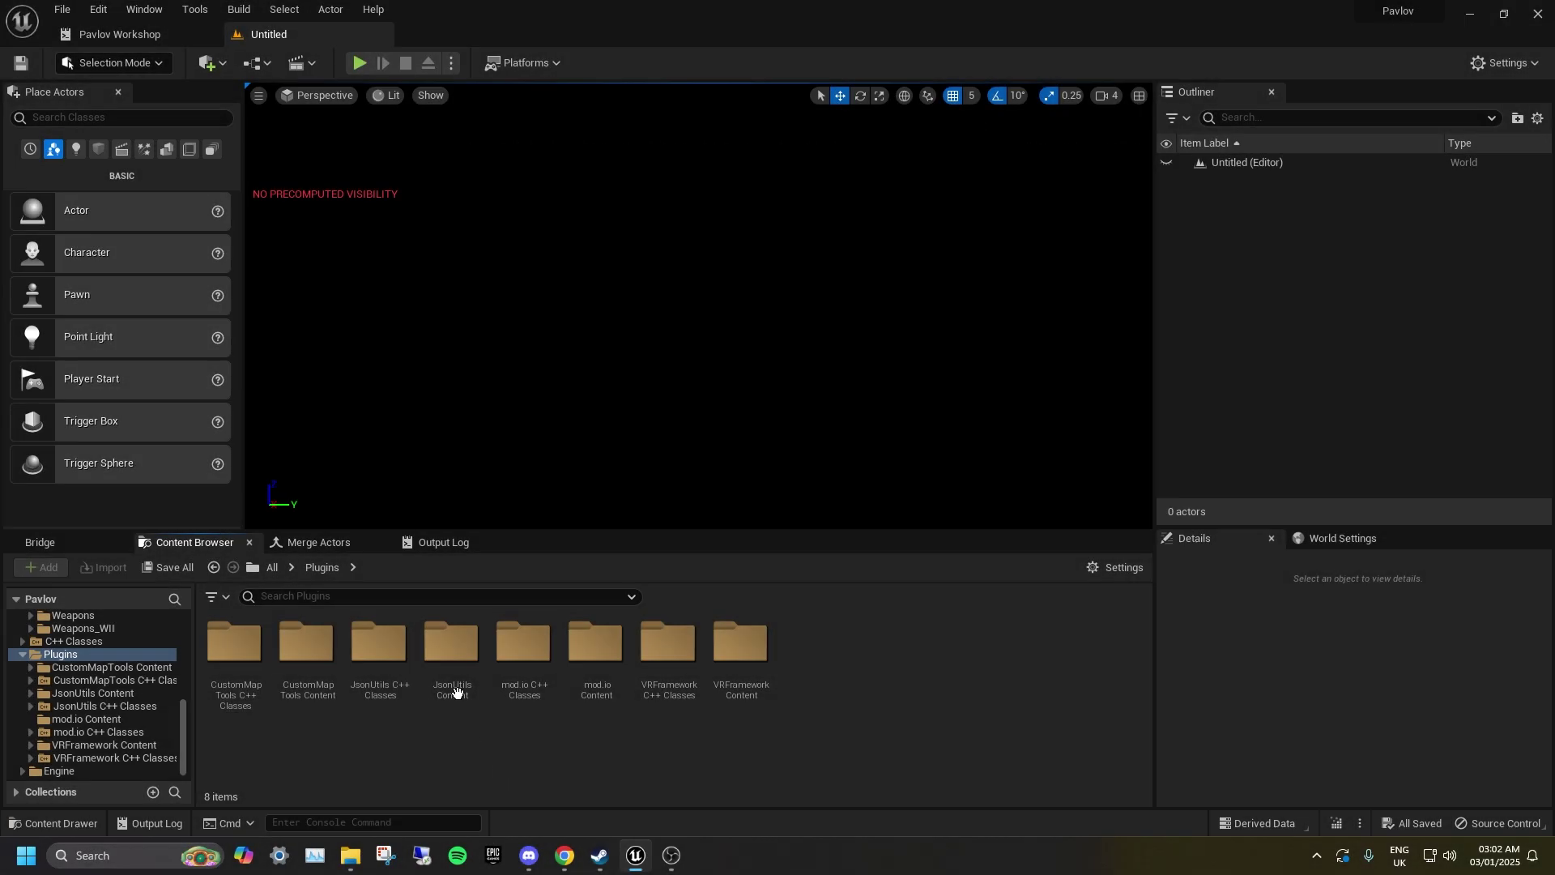
Create a Mod-type mod named 'test' with summary 'test' in the Pavlov Workshop, then return to the level
left_click(118, 36)
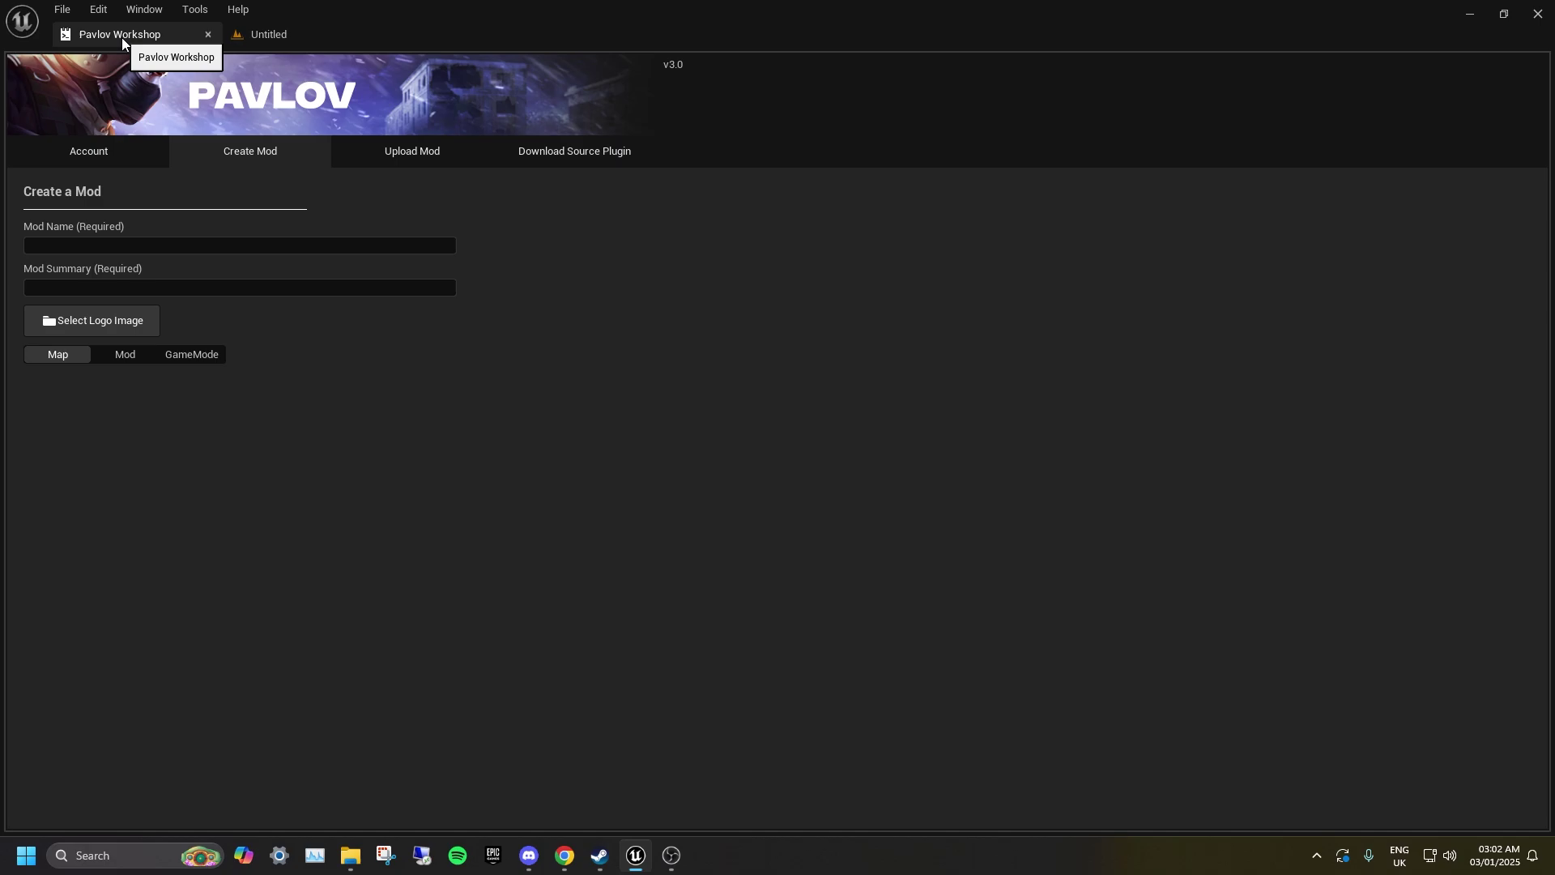
left_click(84, 244)
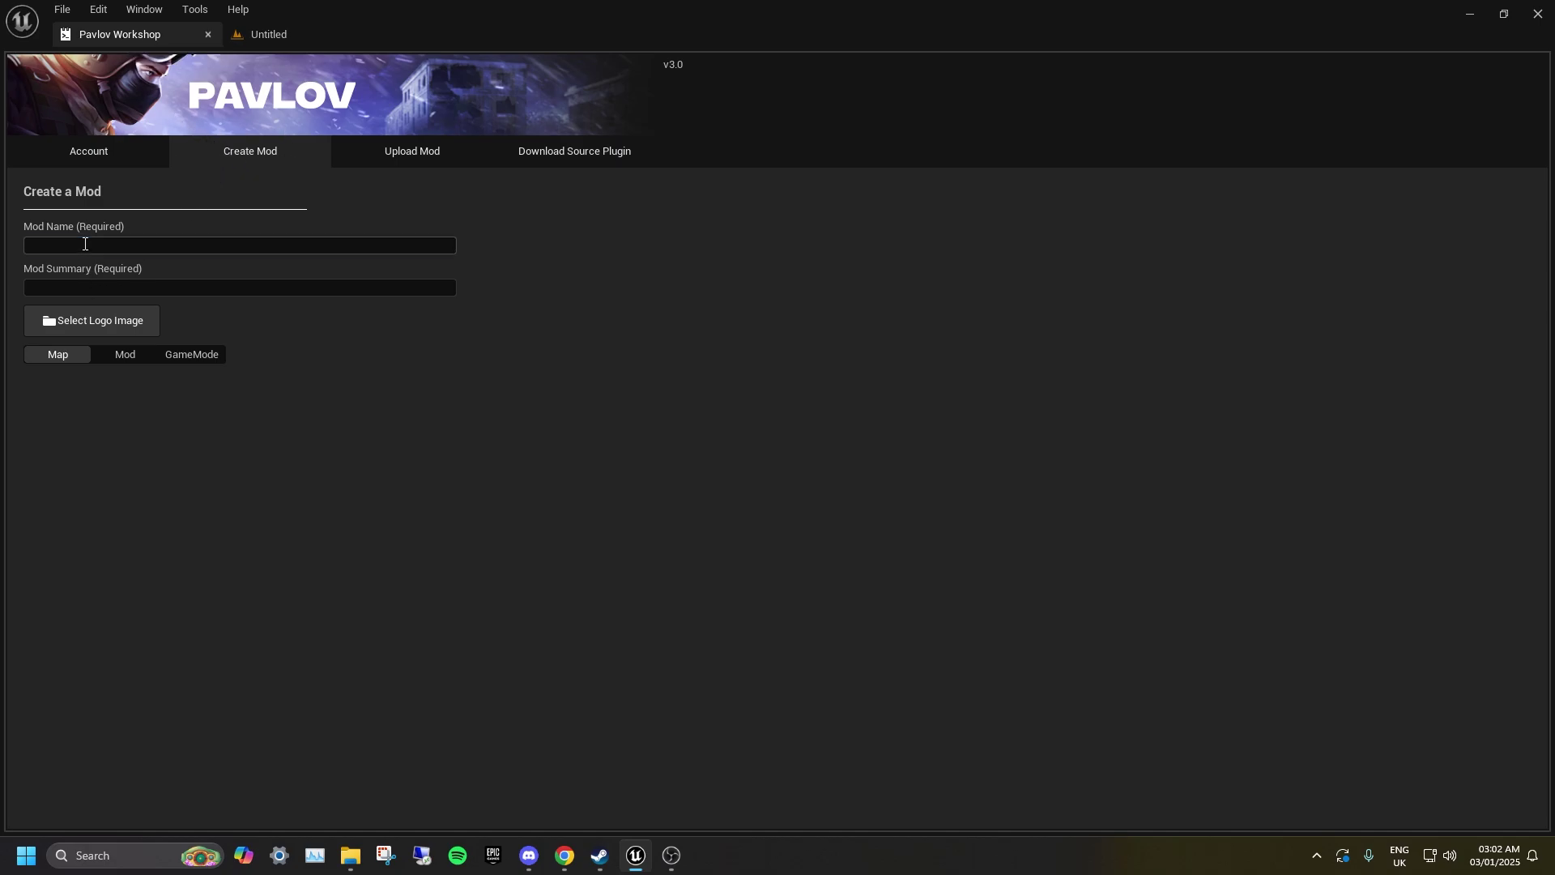
type("test")
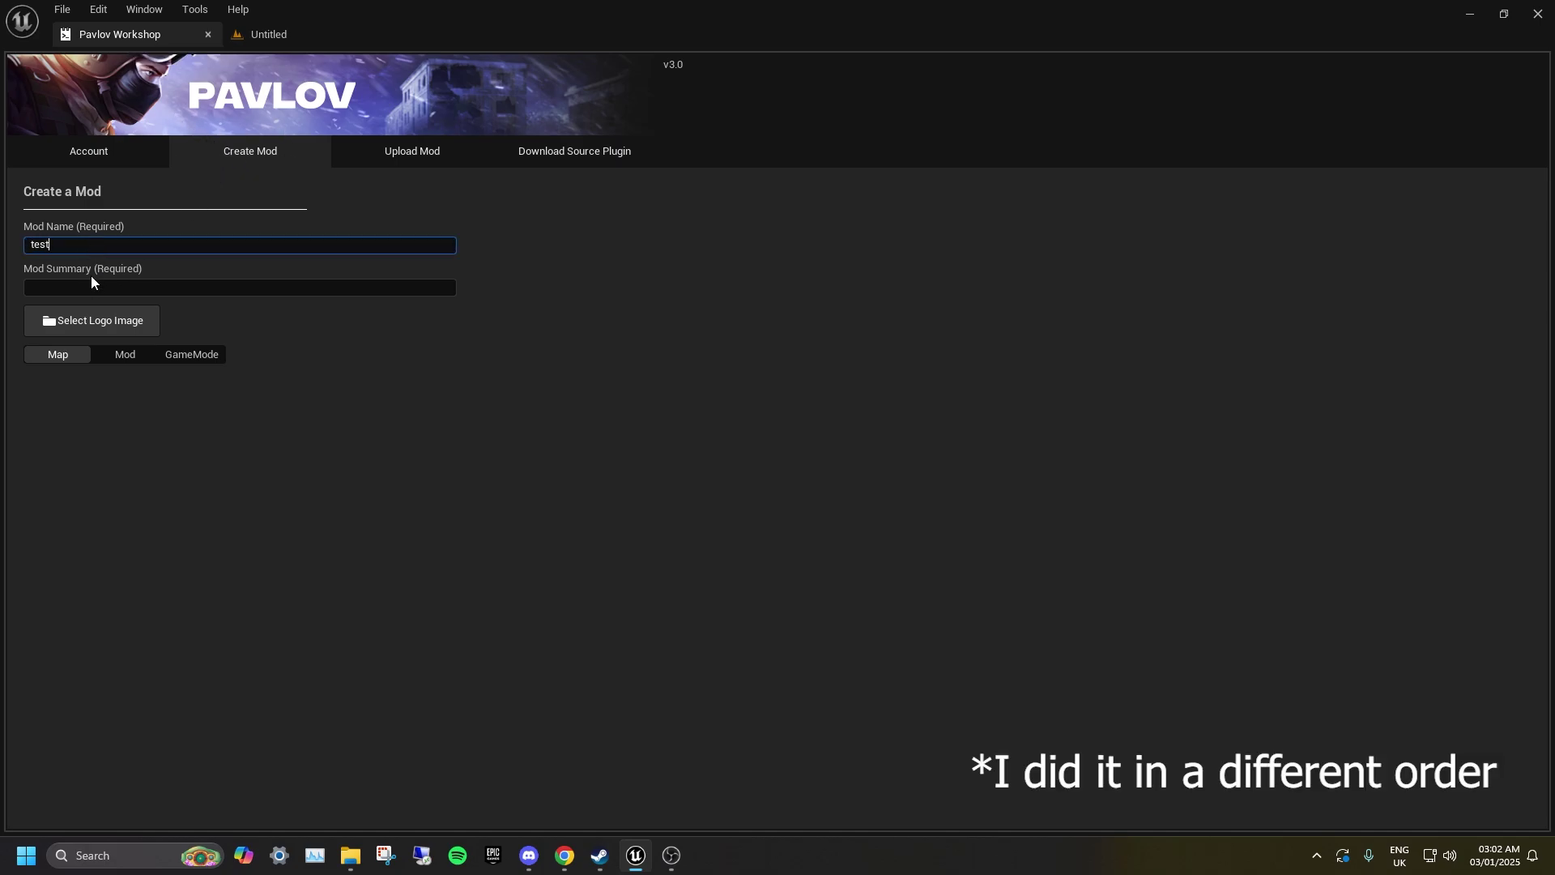
left_click(90, 286)
type("test")
left_click(115, 357)
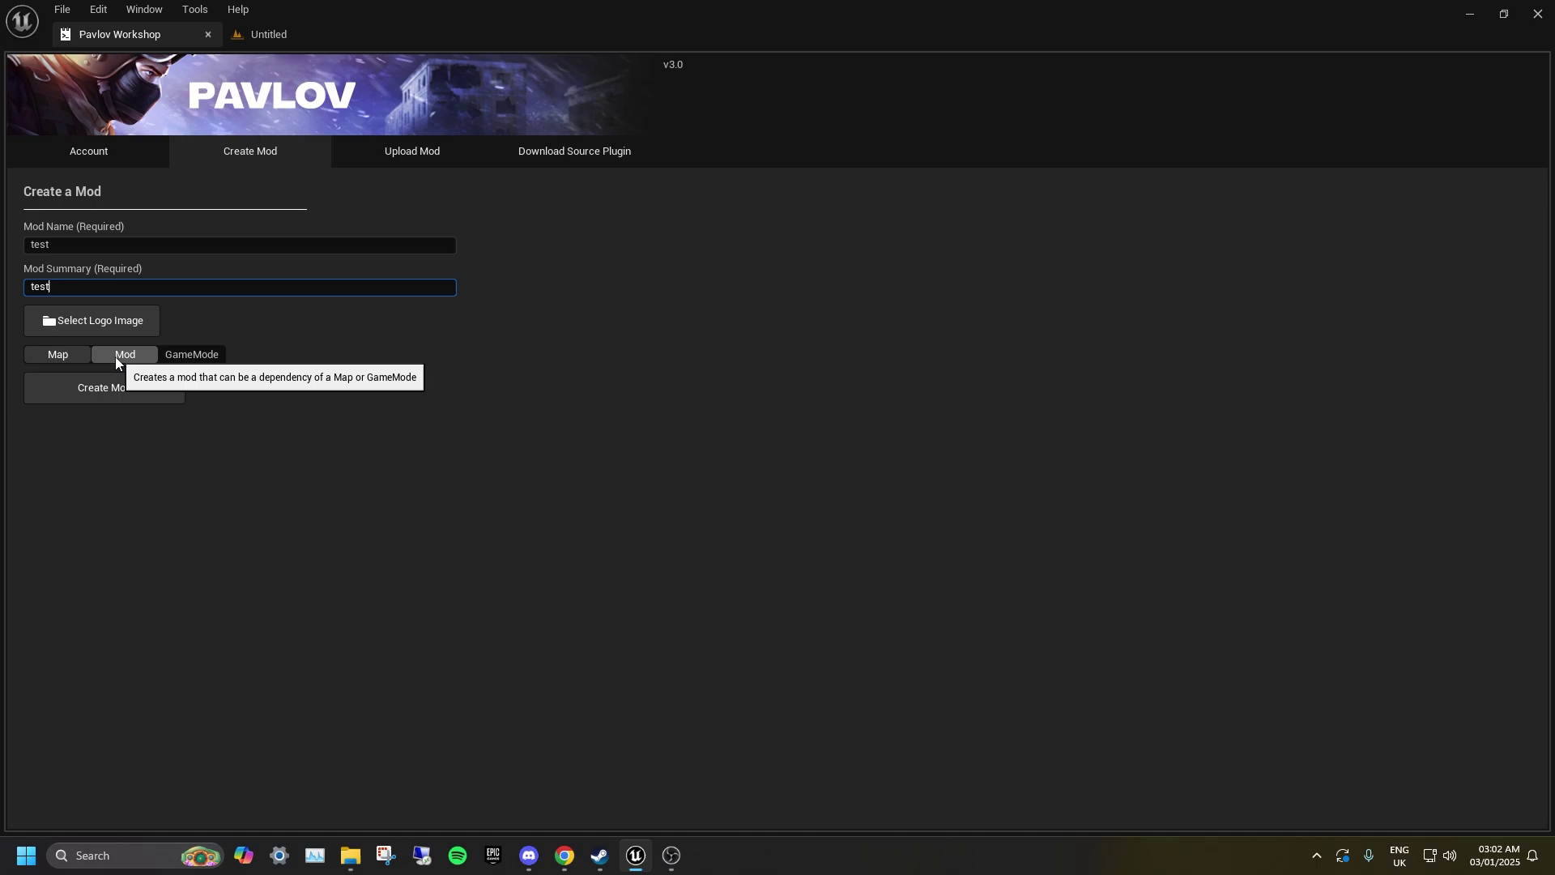
left_click(138, 393)
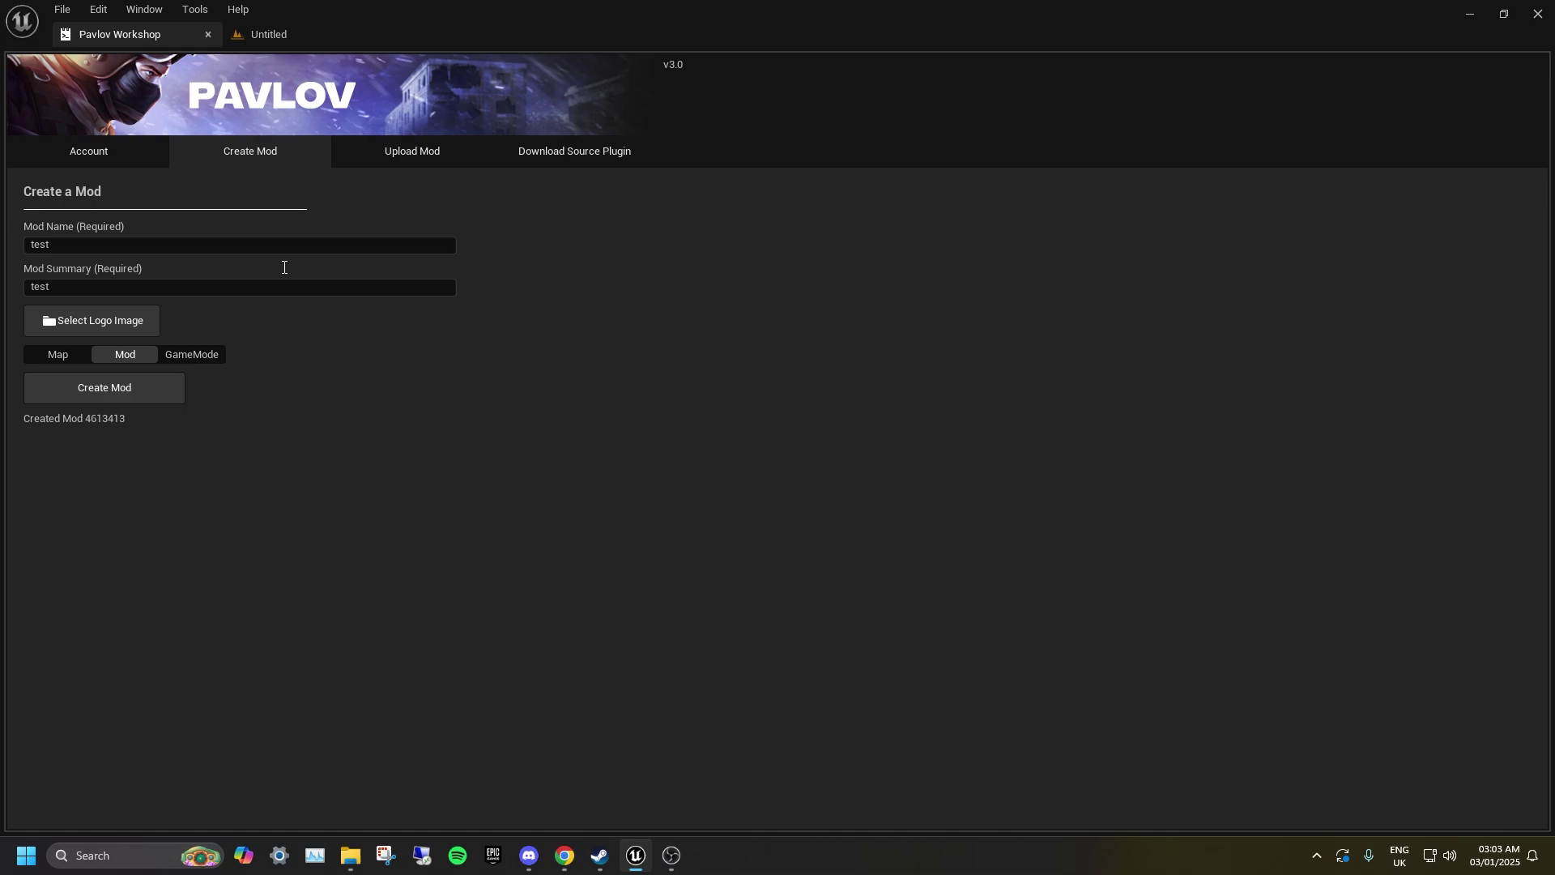
left_click(276, 34)
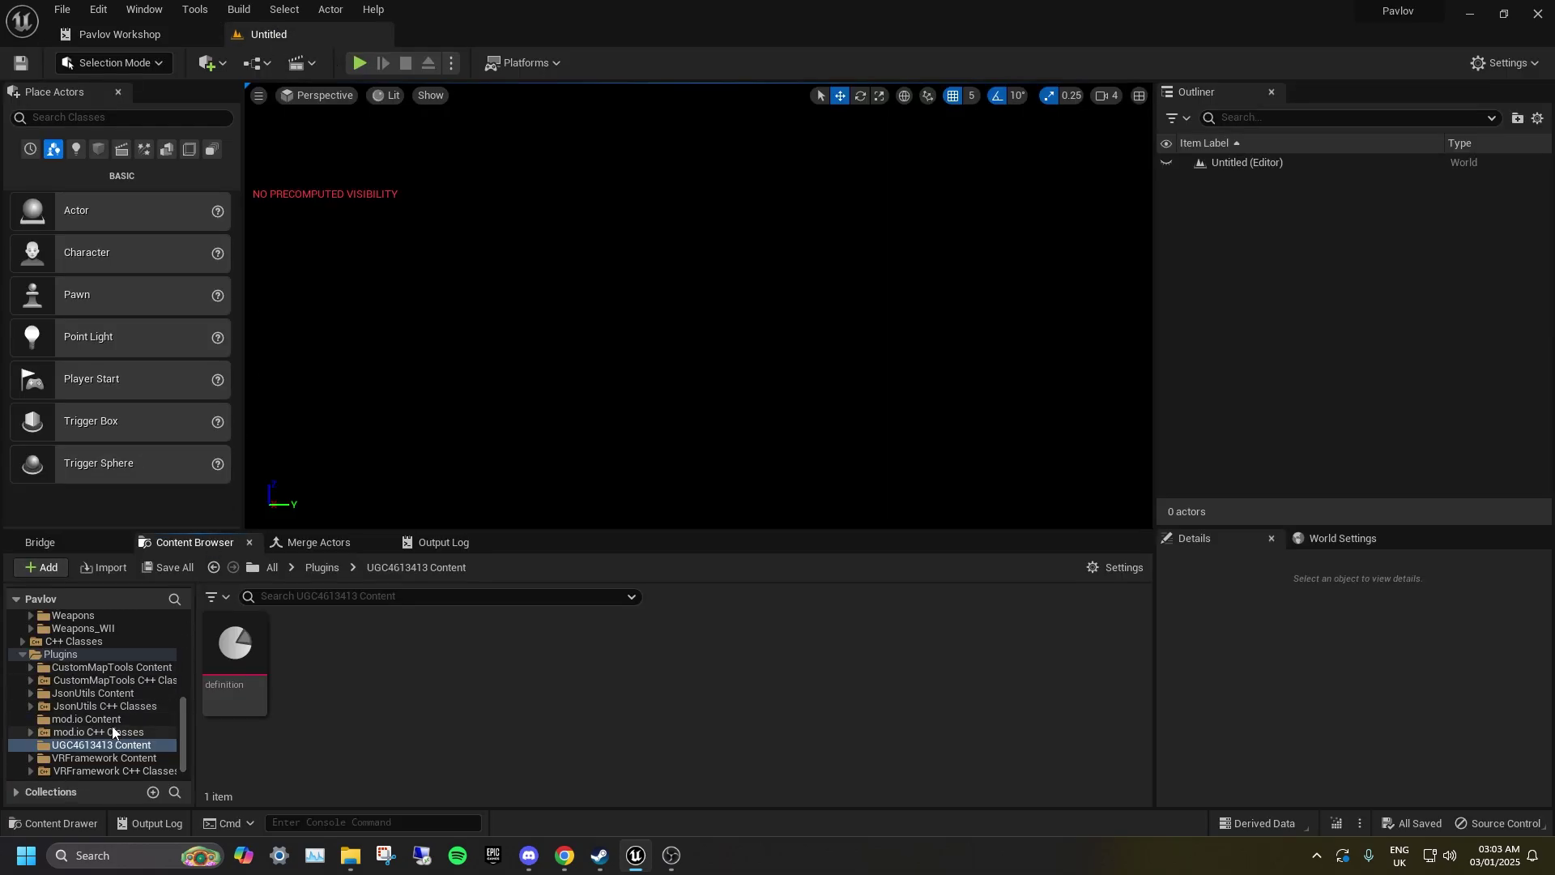
scroll(113, 729, "down", 1)
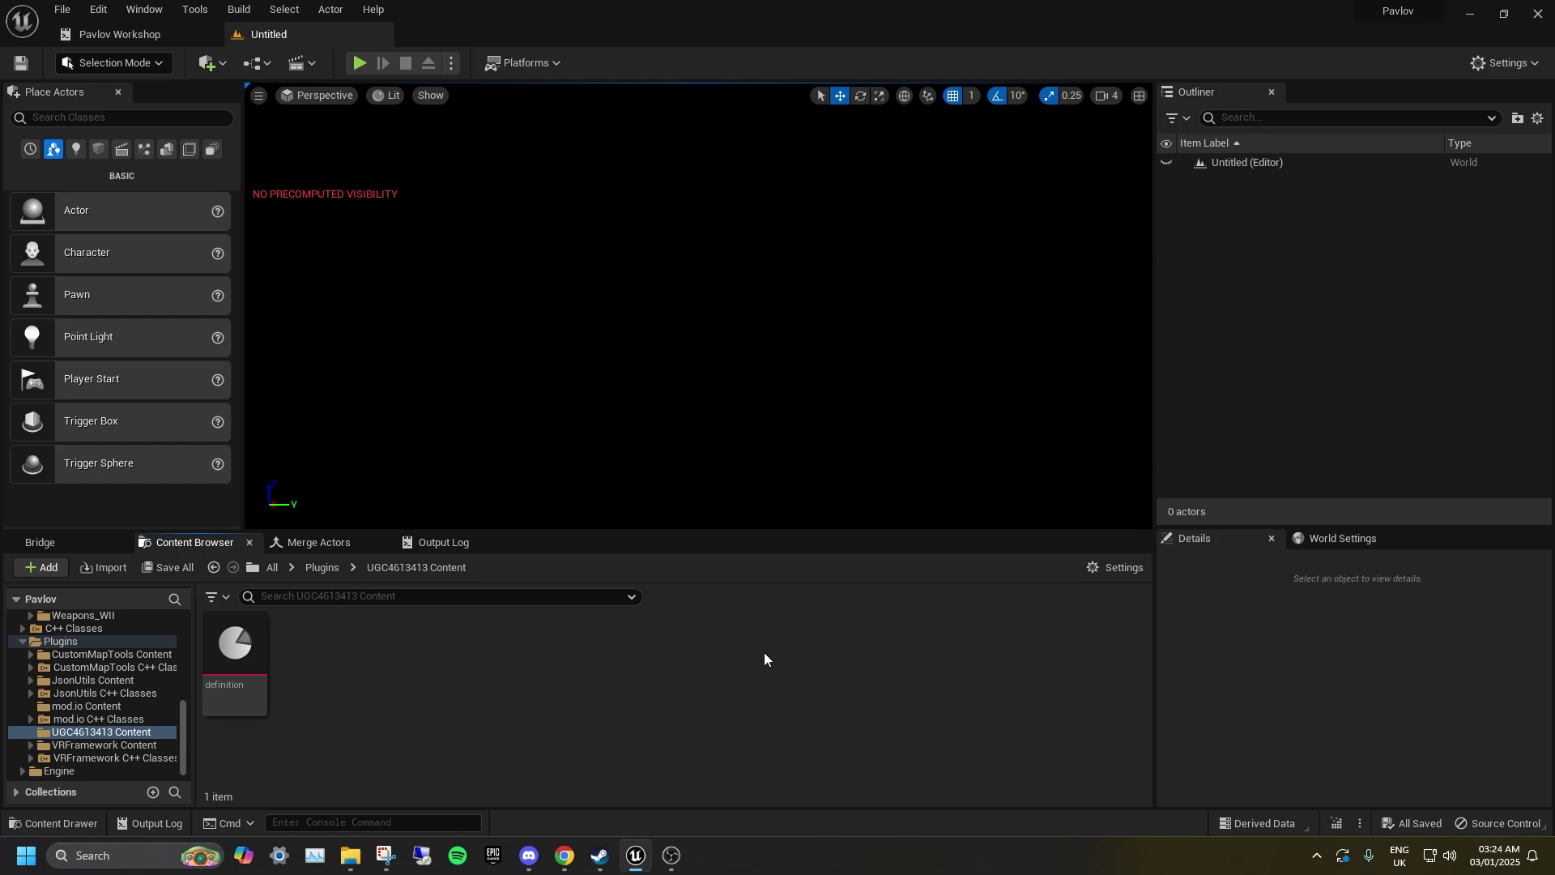
Search the source plugins for 'darkat' and add [Source] DarkAt26 to the project
left_click(143, 39)
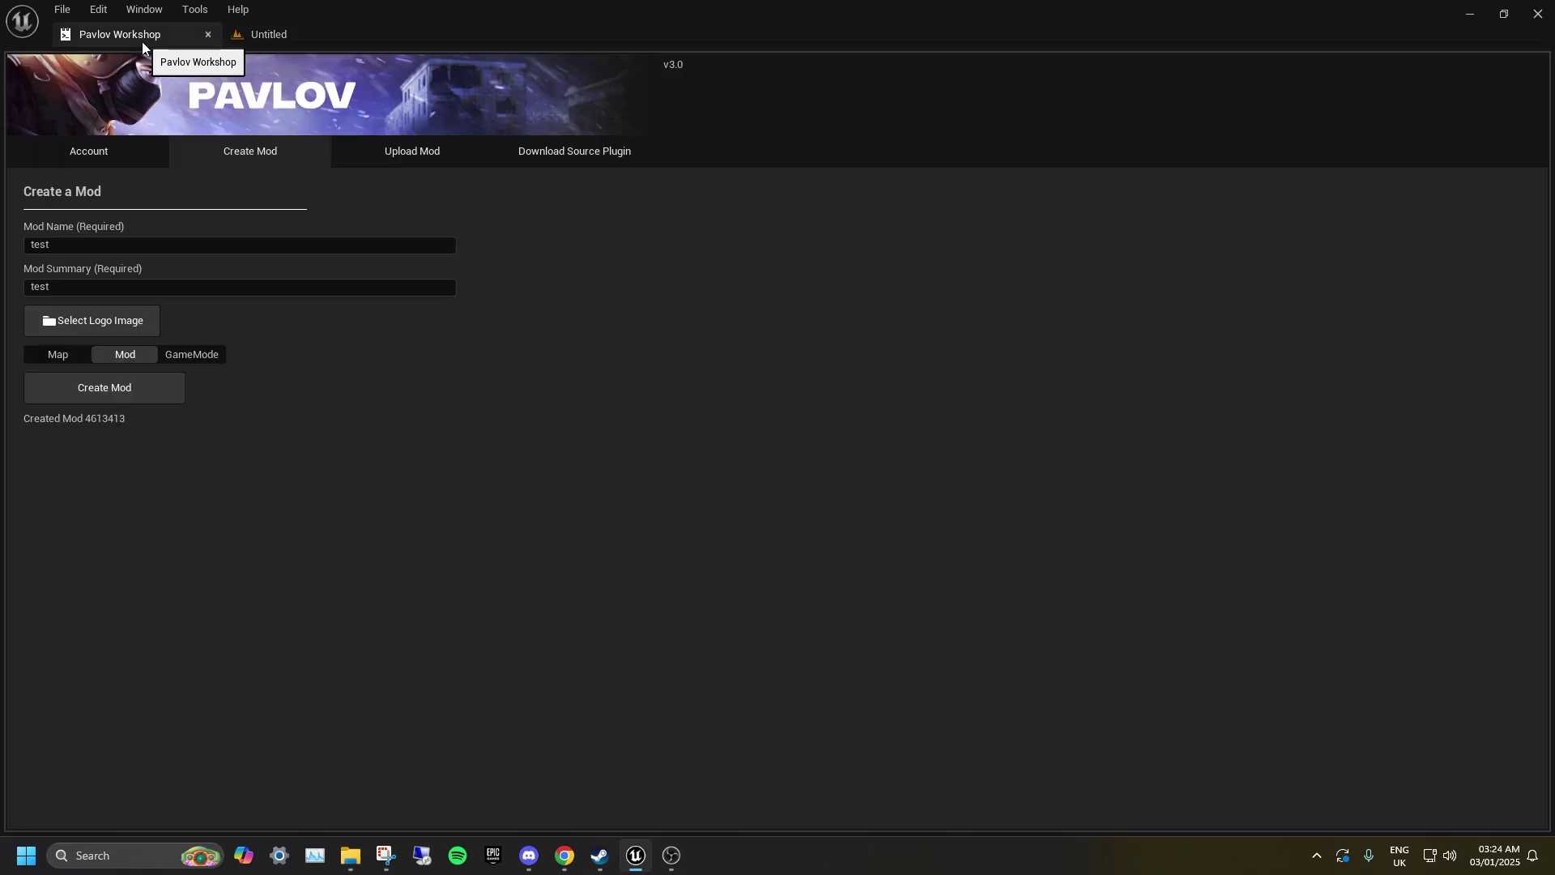
left_click(616, 163)
left_click(308, 233)
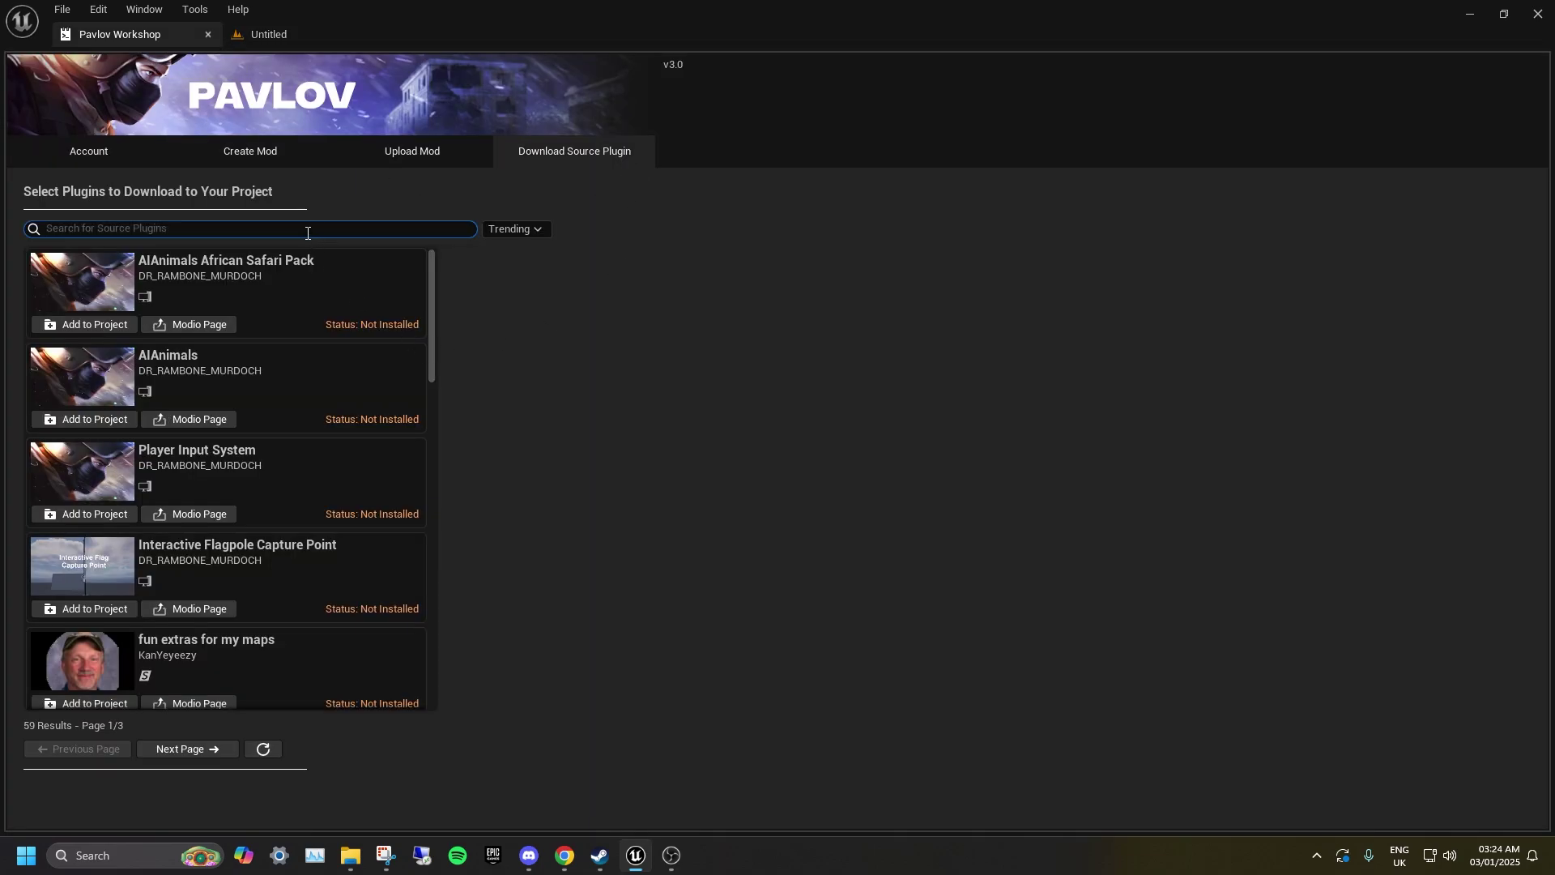
type("darkat")
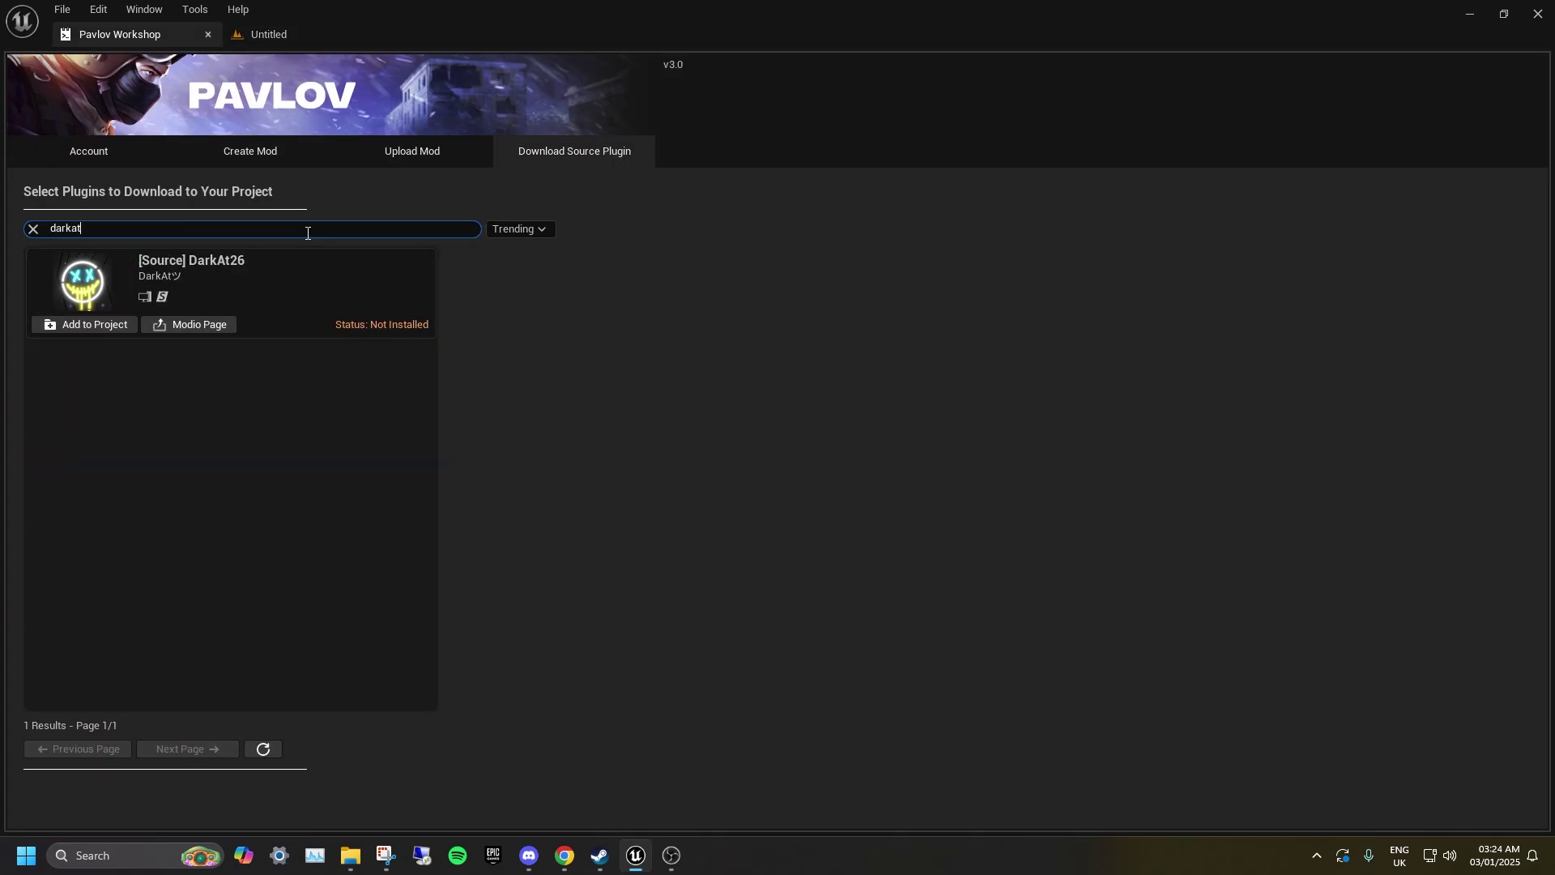
left_click(76, 330)
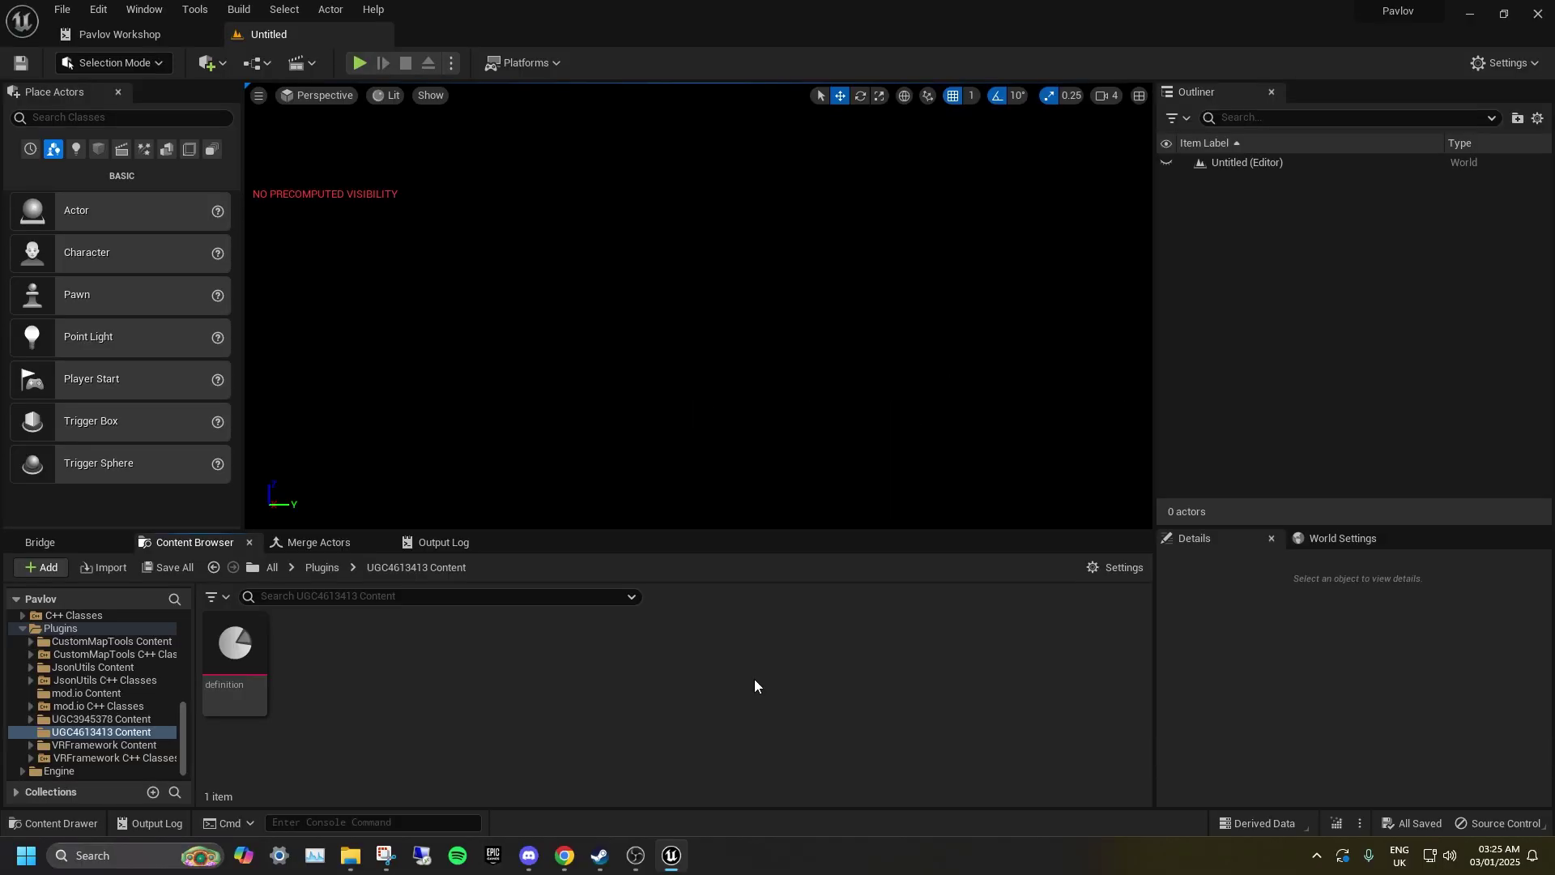
Set the UGC3945378 Content folder colour to green
left_click(130, 719)
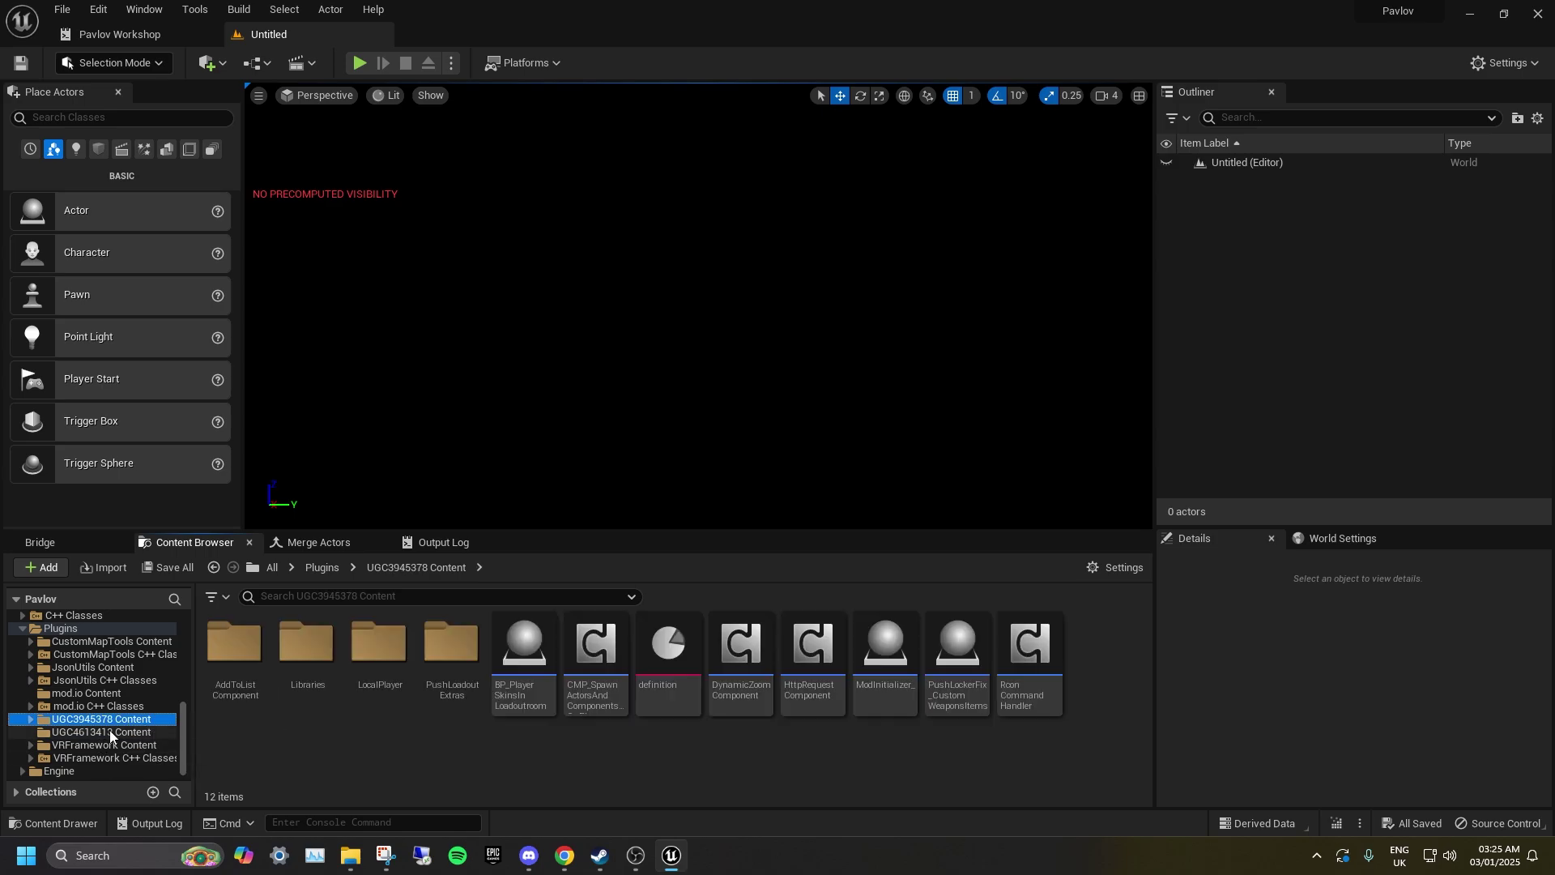
right_click(116, 724)
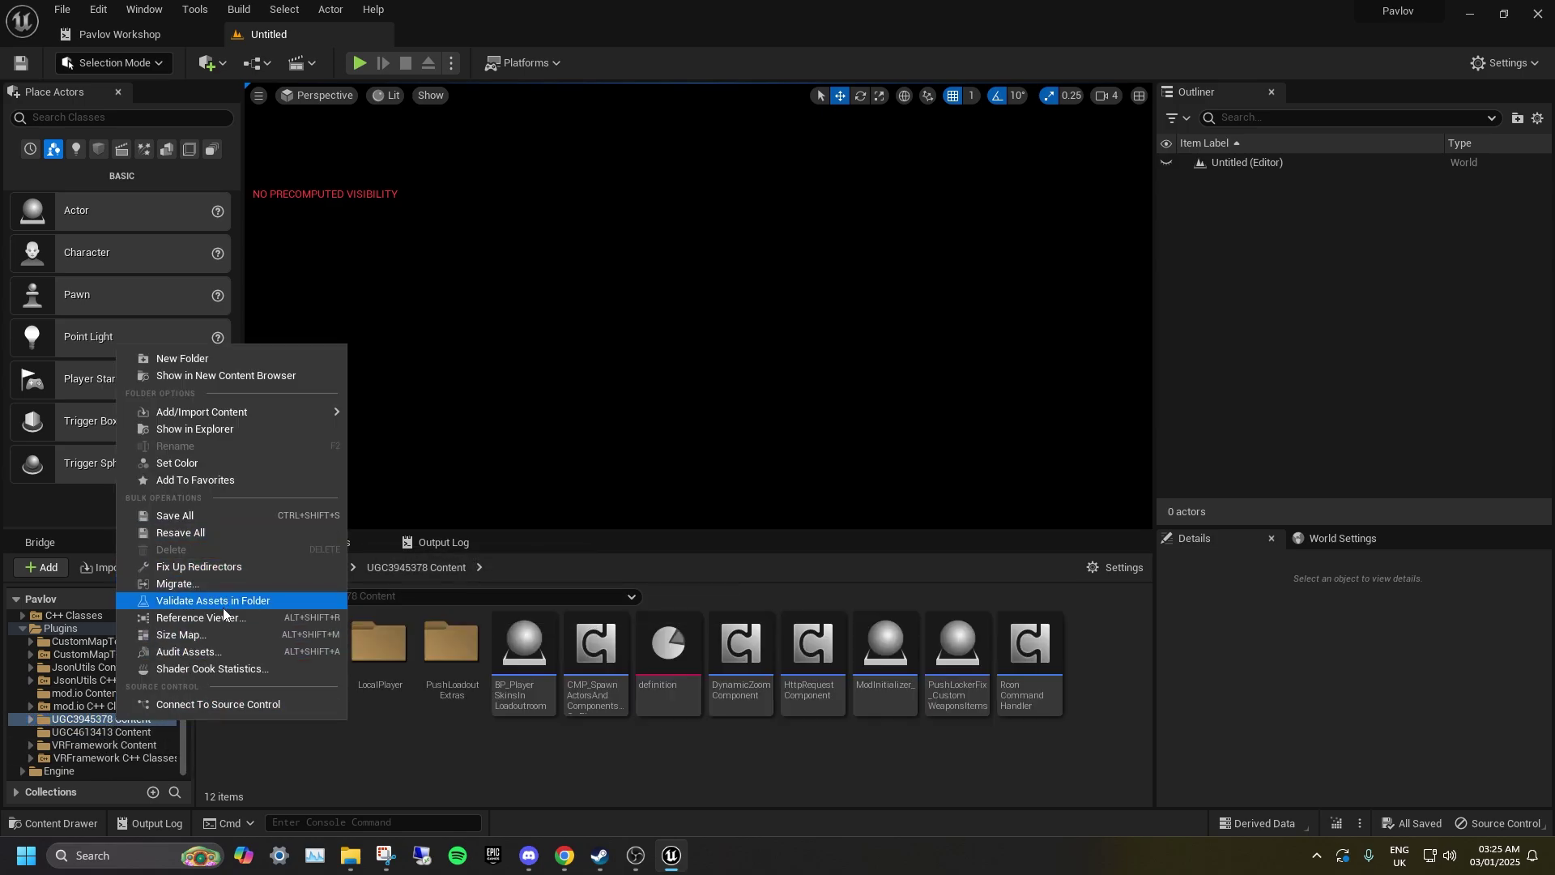
left_click(222, 463)
left_click_drag(319, 603, 297, 628)
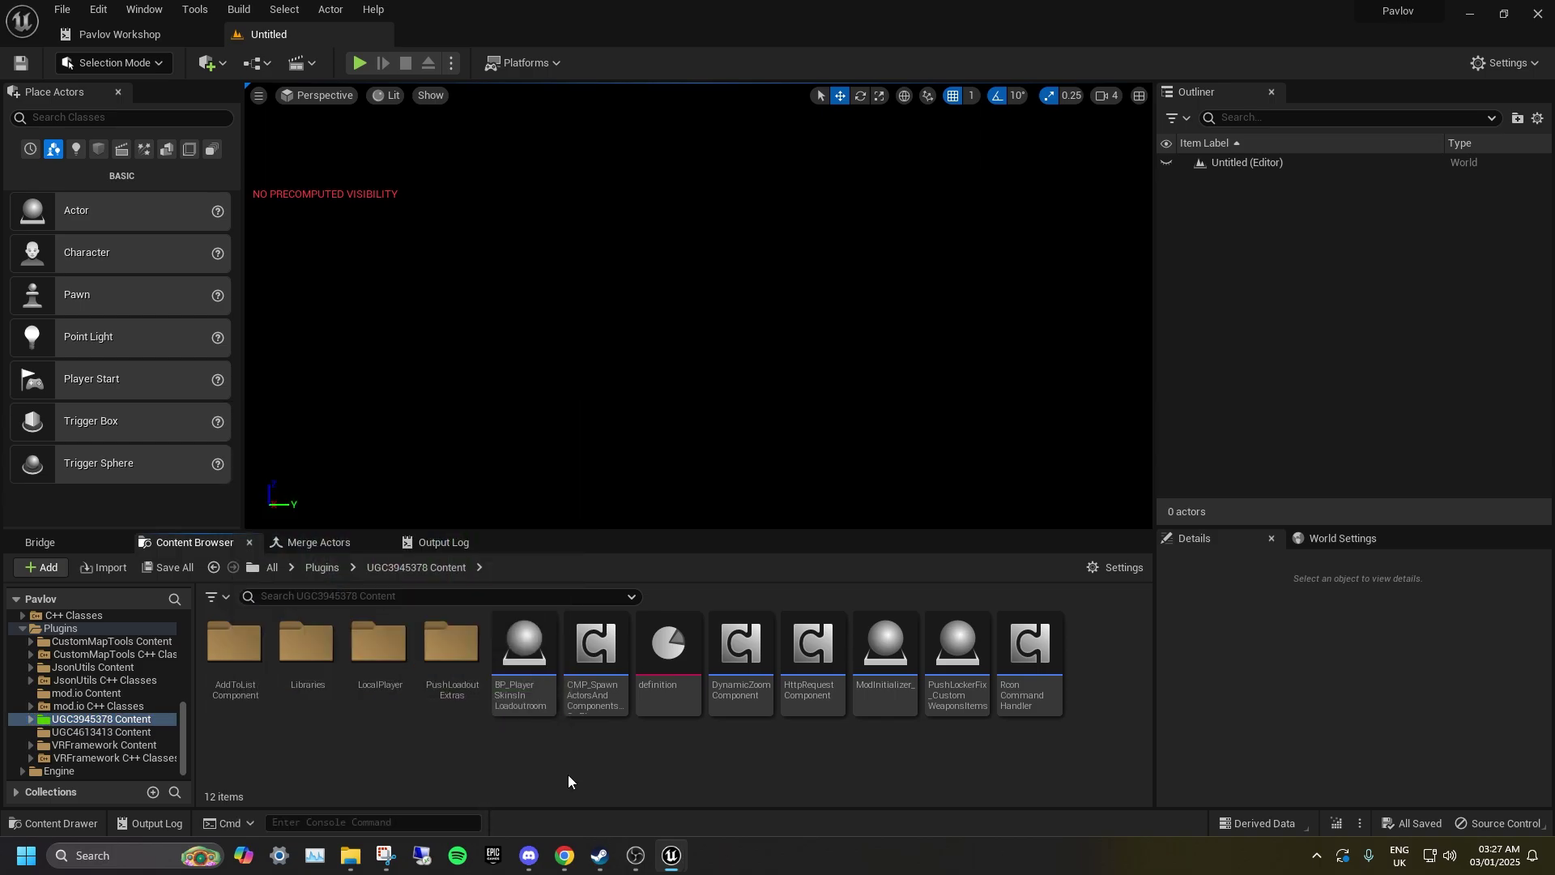
Advanced-copy AddToListComponent, CMP_SpawnActorsAndComponentsOnPlayers and ModInitializer_ into UGC4613413 Content
left_click(235, 664)
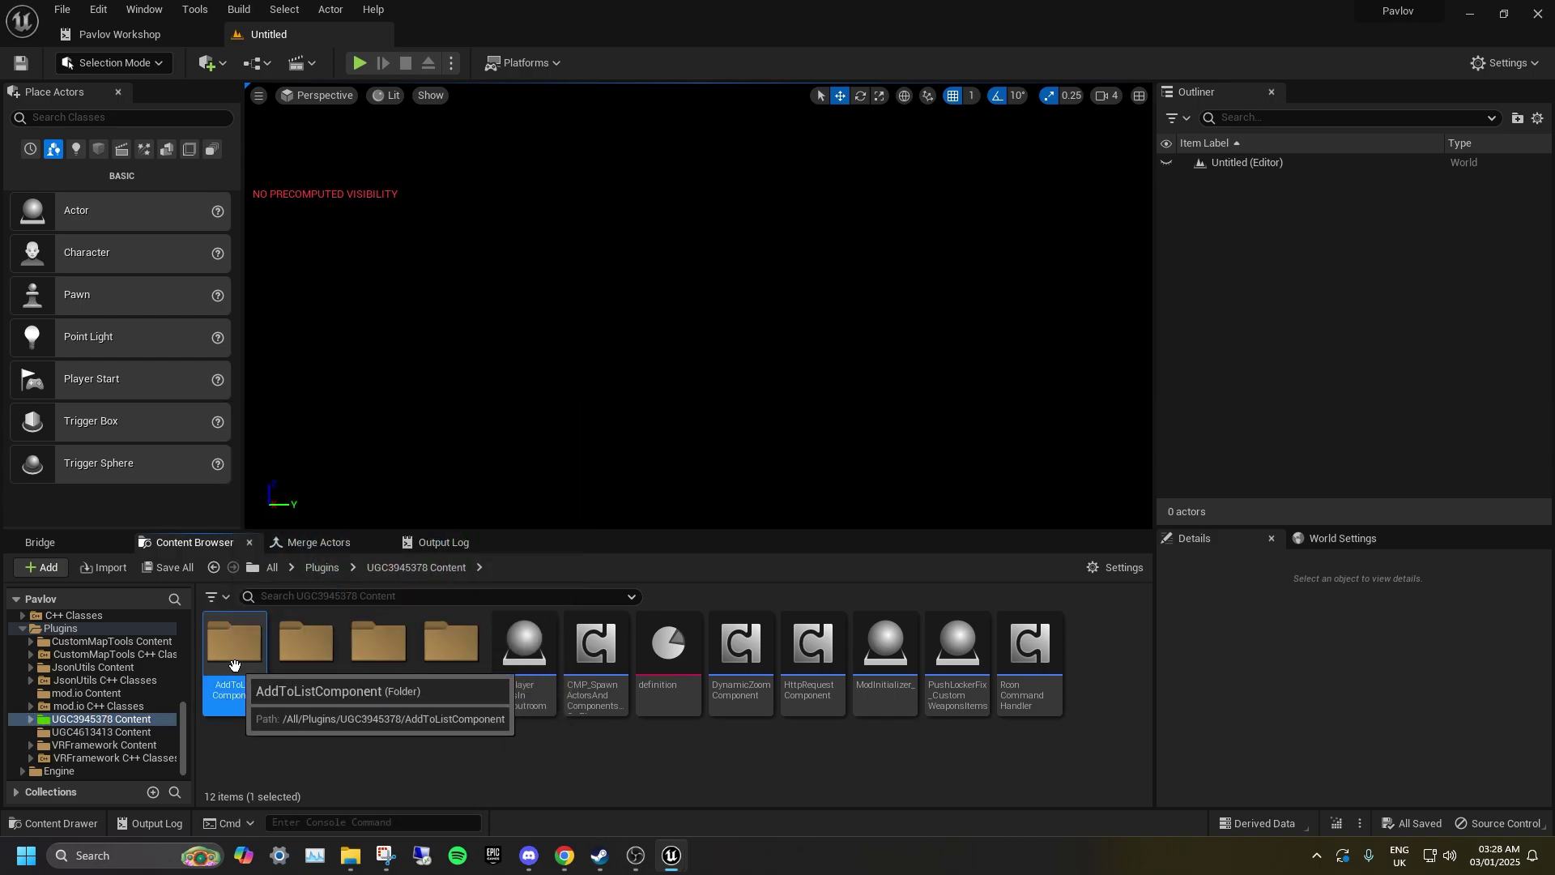
left_click(597, 673, "ctrl")
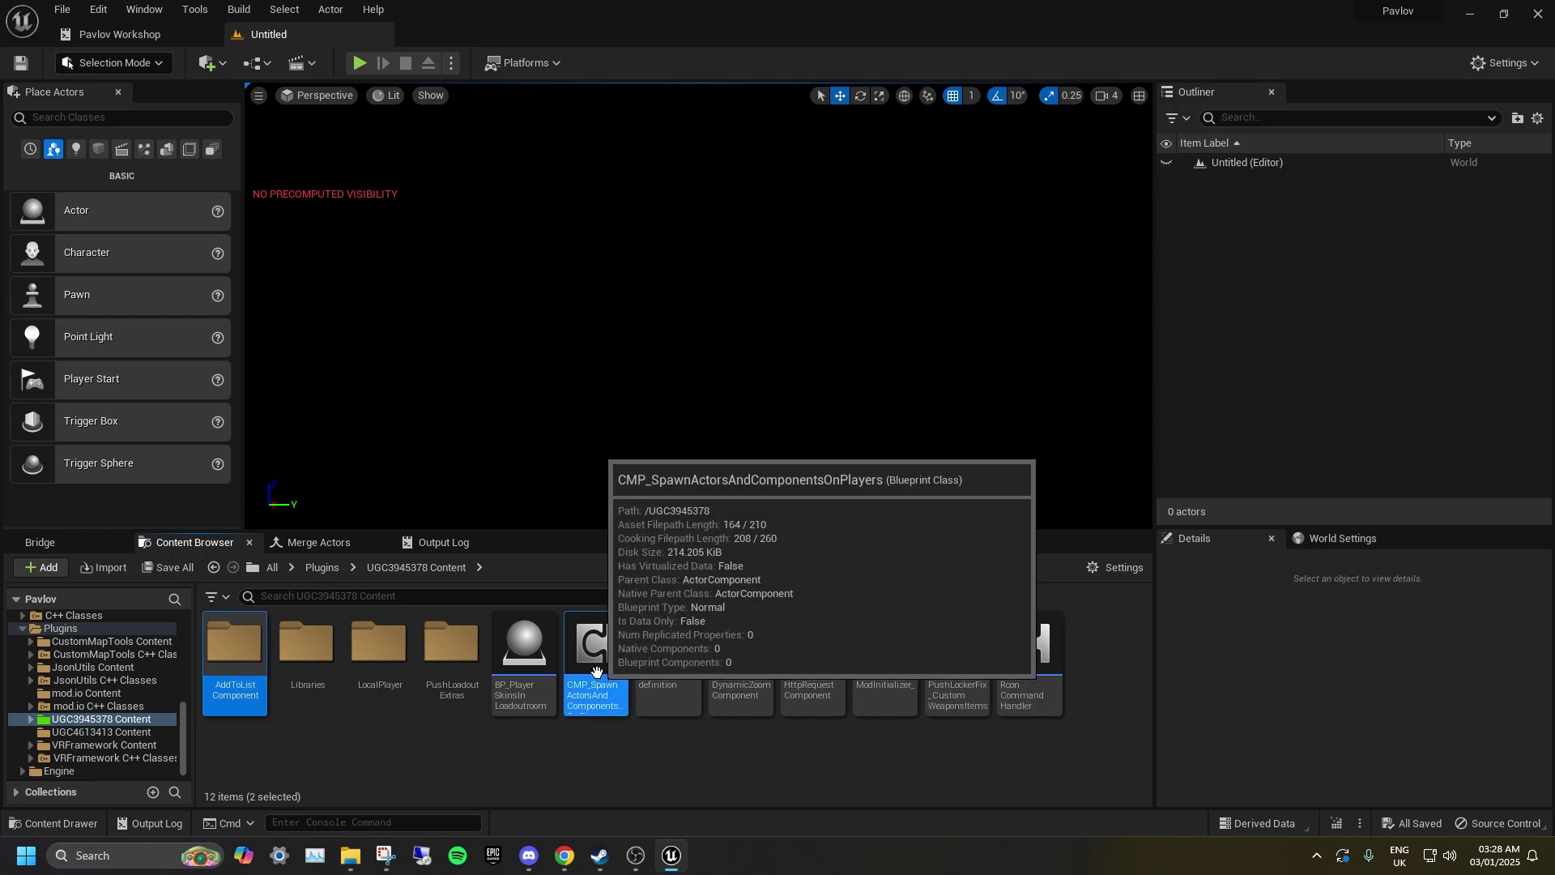
left_click(886, 656, "ctrl")
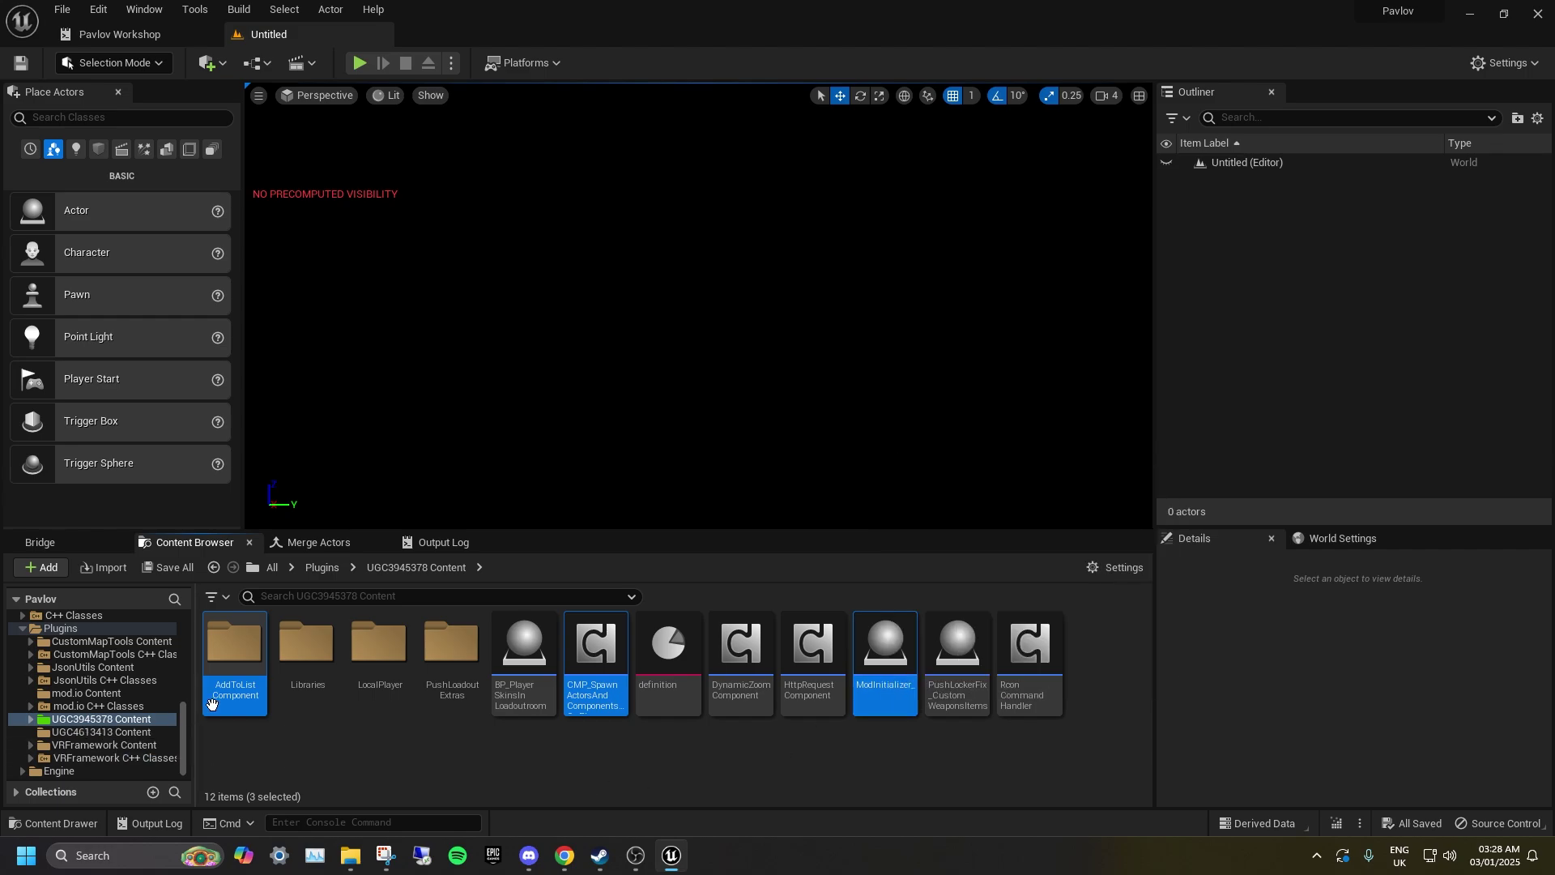
left_click_drag(231, 657, 142, 733)
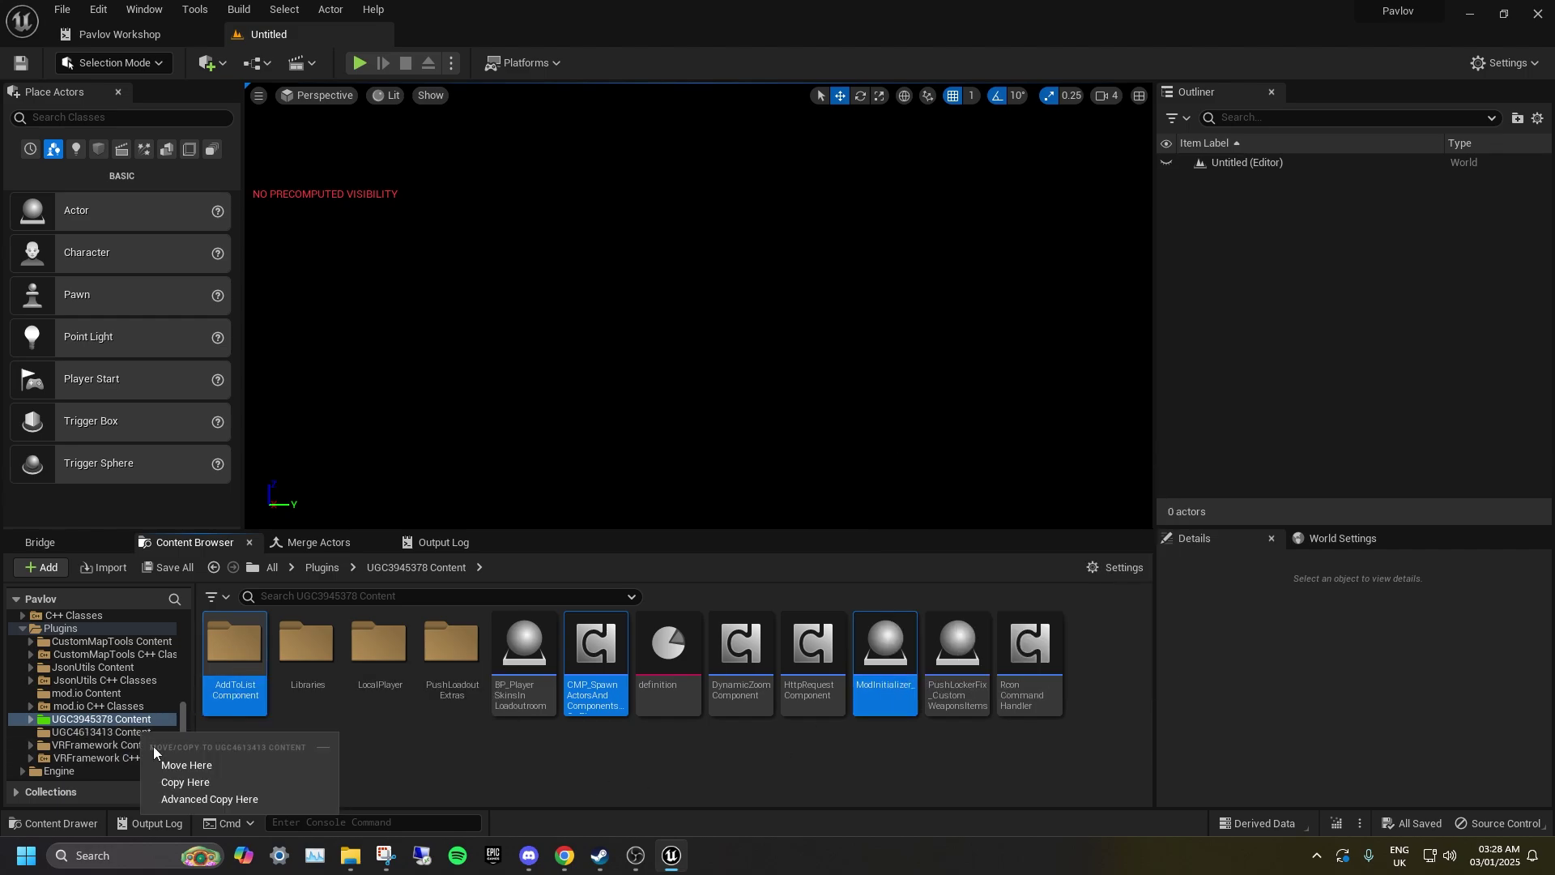
left_click(179, 800)
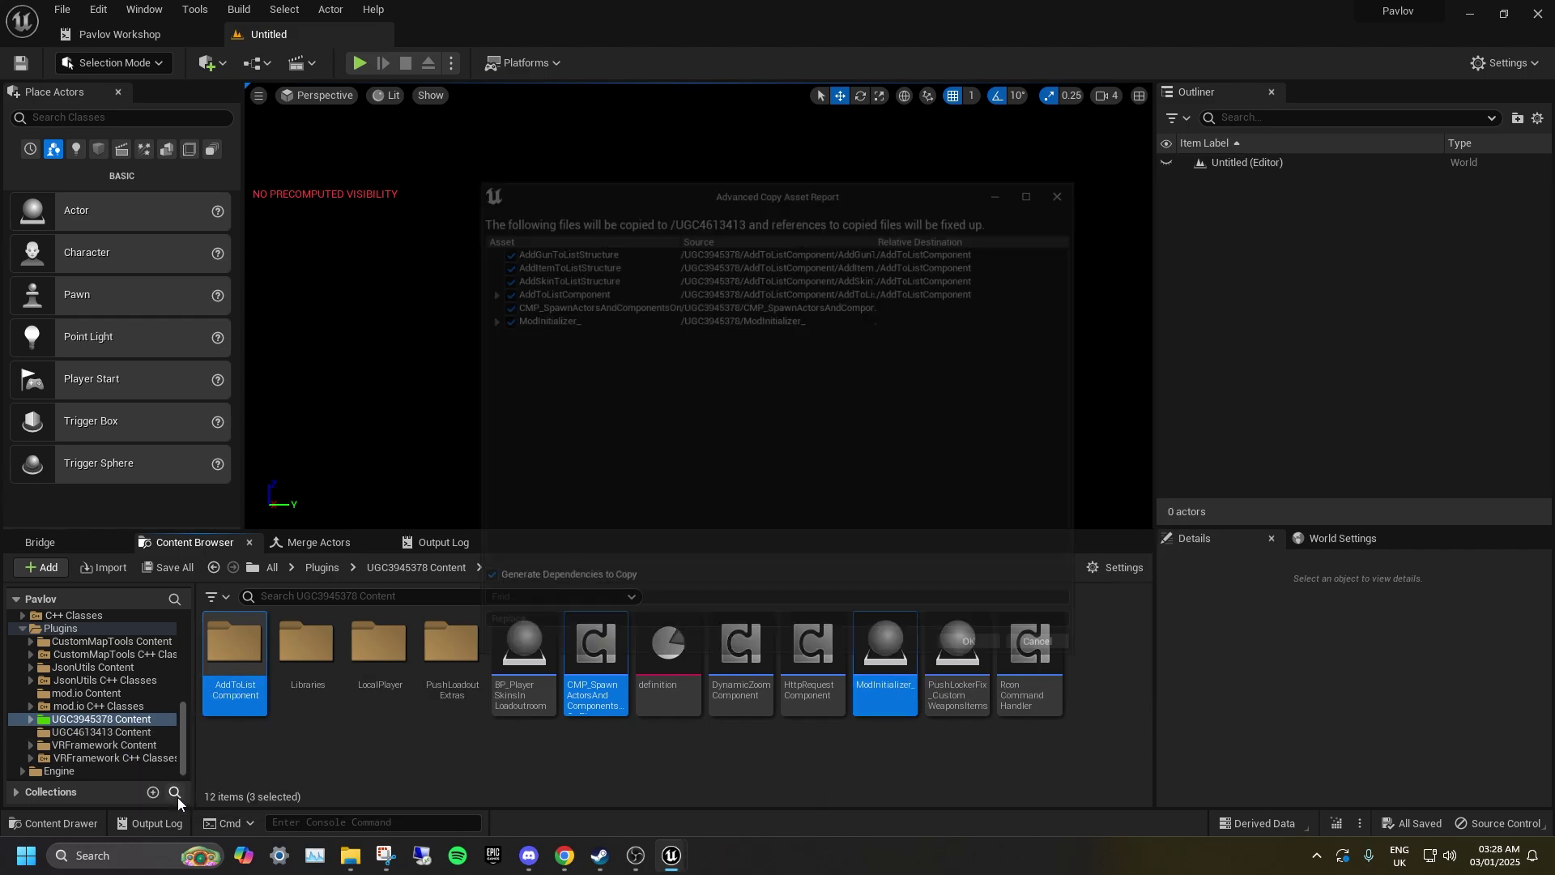
left_click(988, 663)
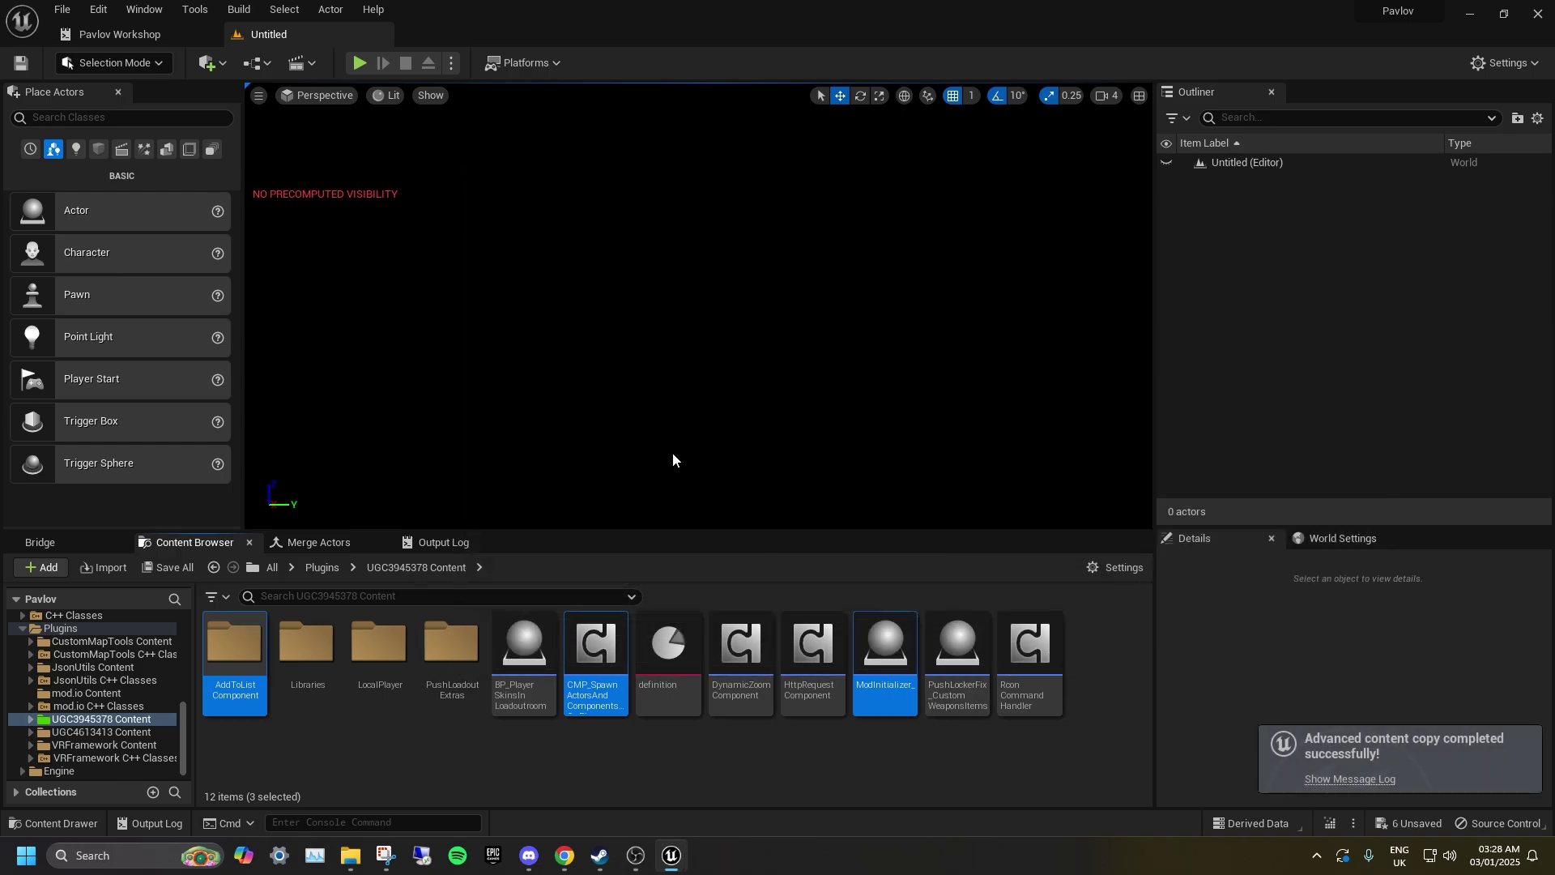
left_click(89, 733)
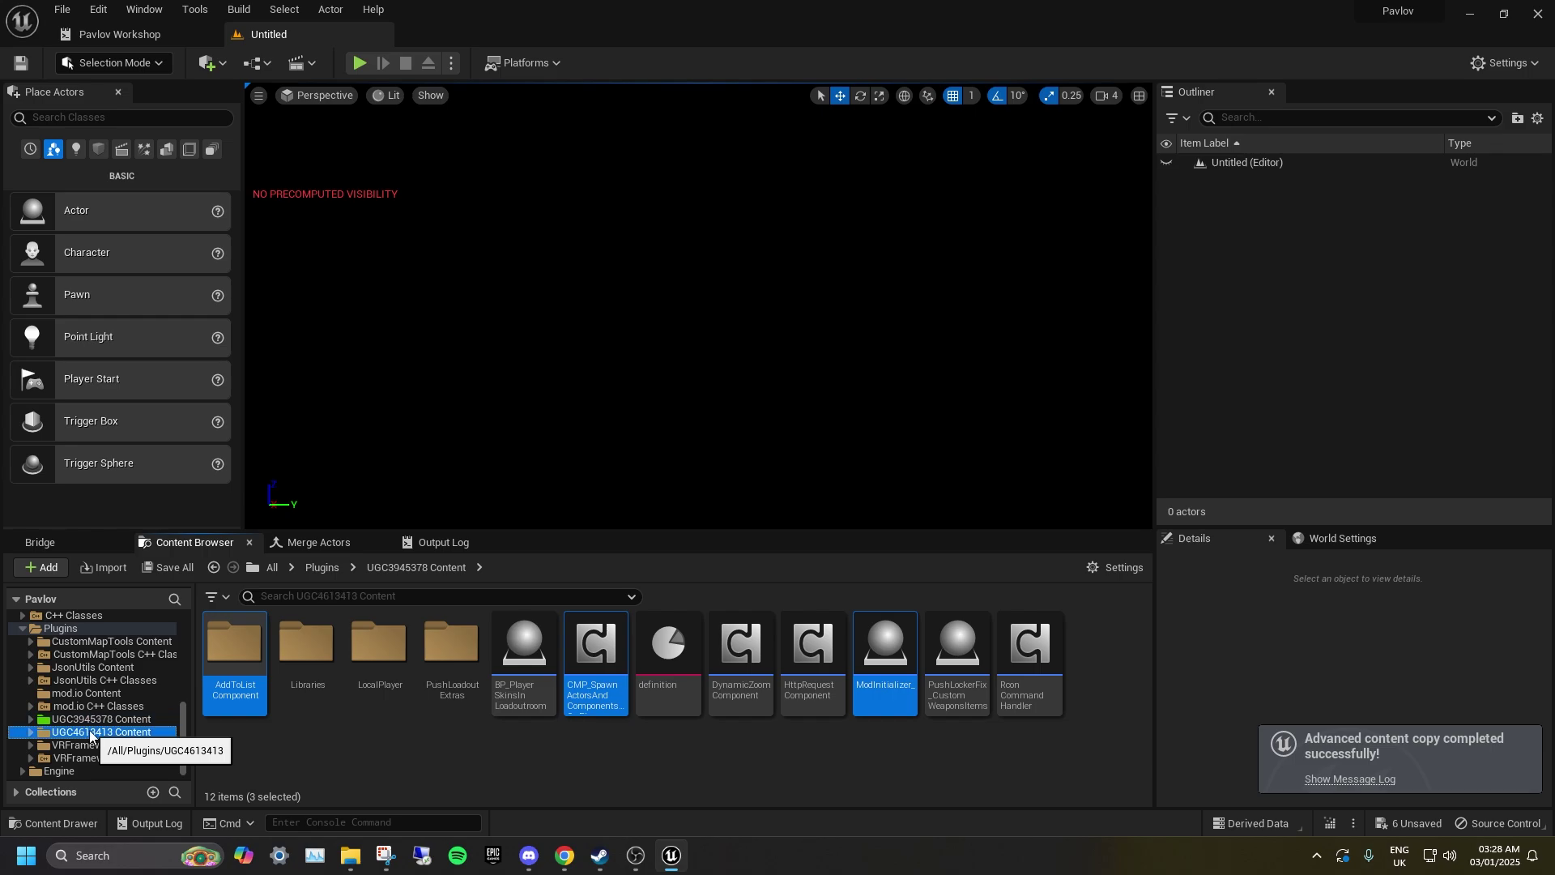
Save all six modified assets in the mod folder
right_click(90, 732)
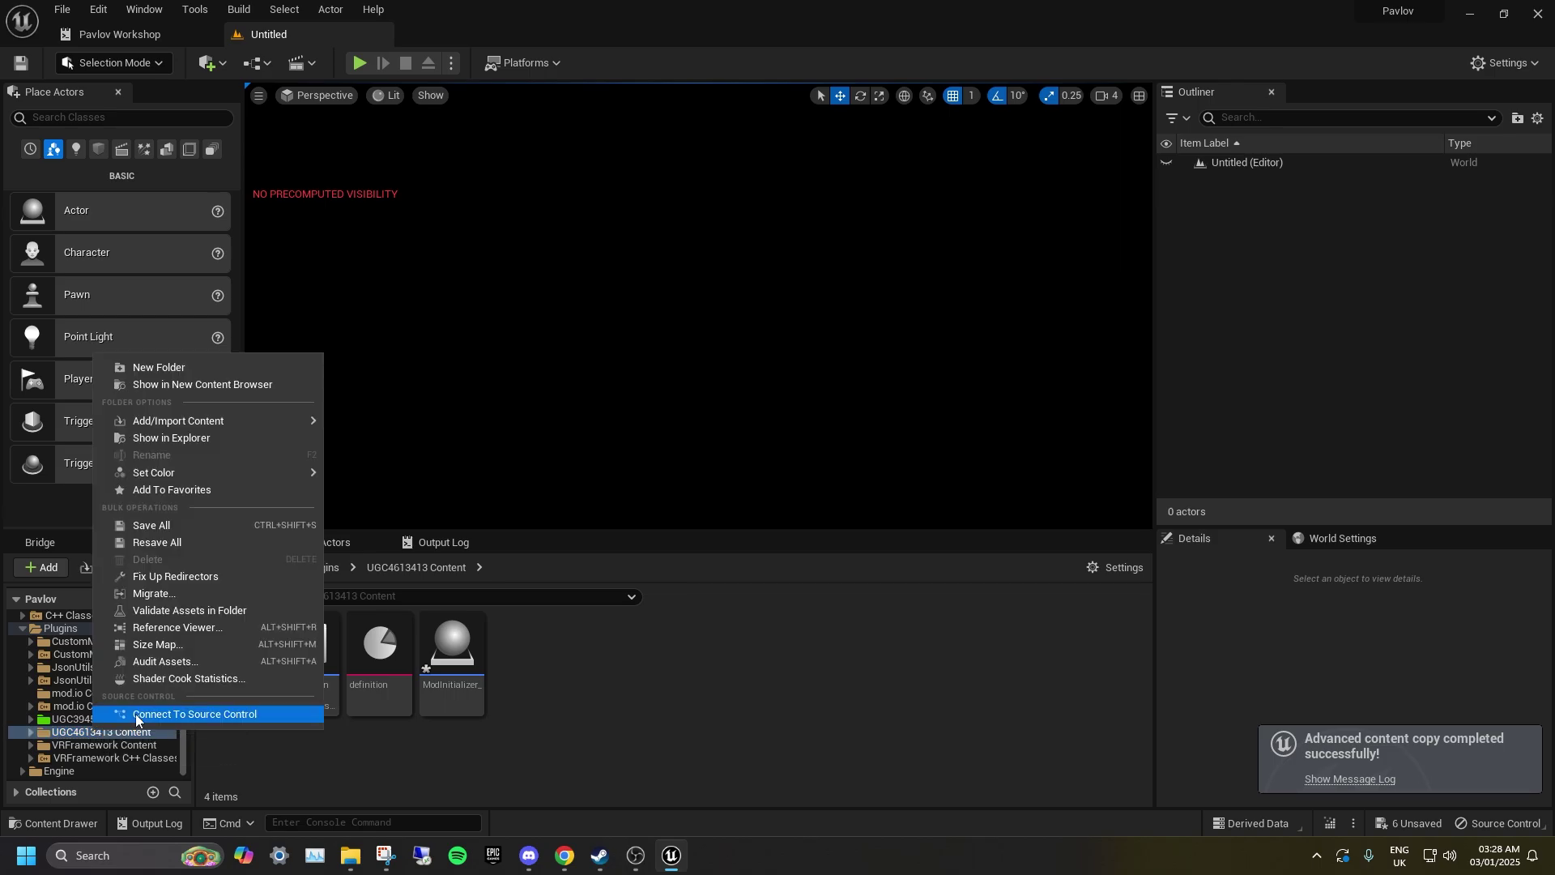
left_click(162, 576)
left_click(165, 570)
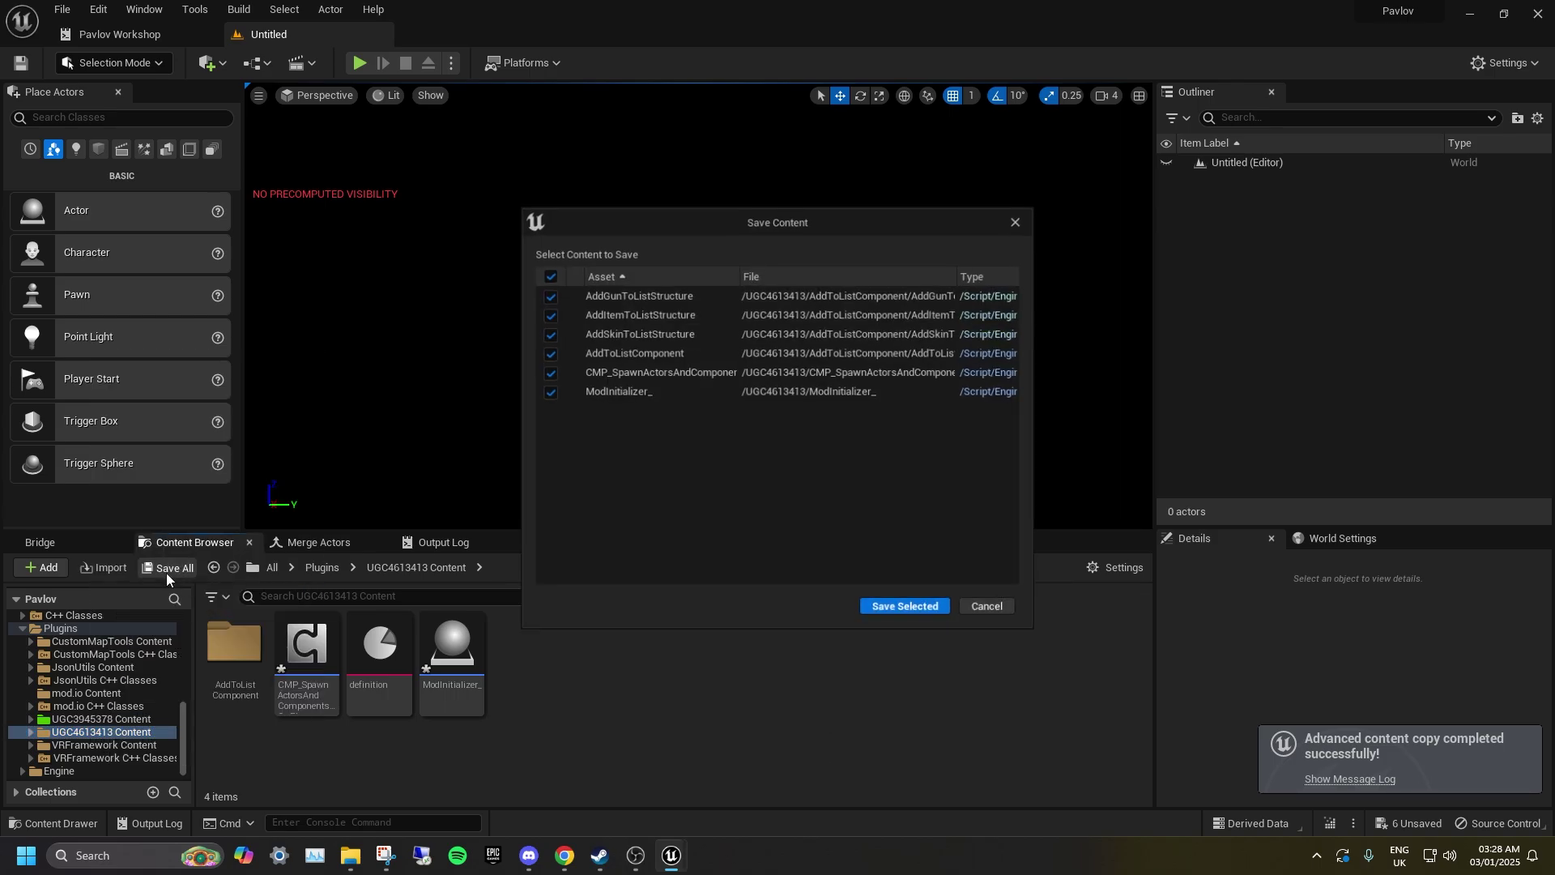
left_click(889, 608)
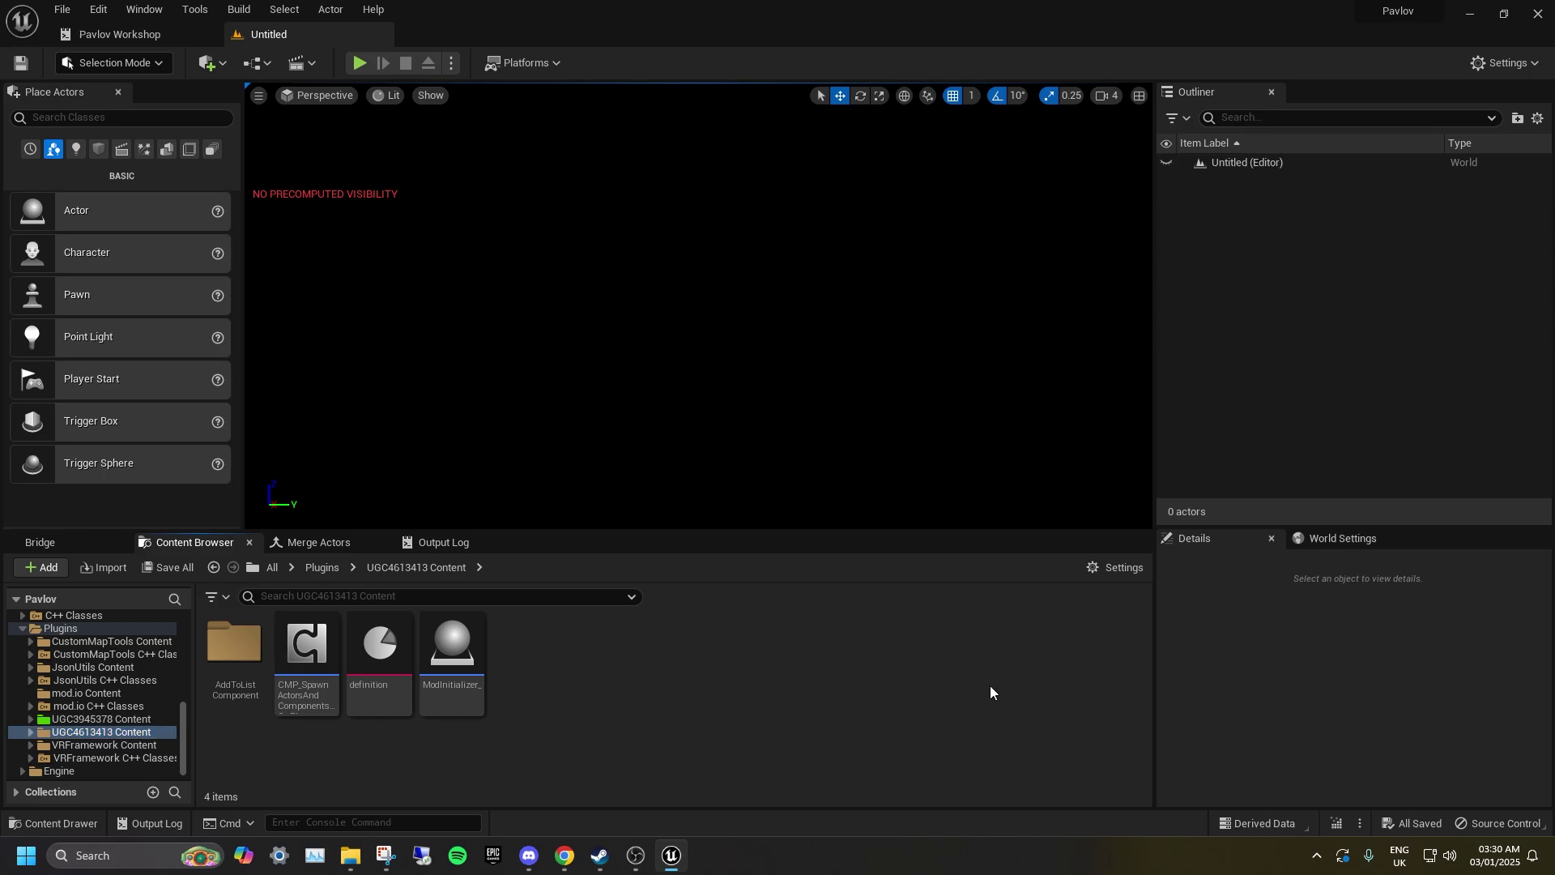
Set the definition asset's Mod Initializer to ModInitializer_ and save it
double_click(369, 662)
double_click(699, 38)
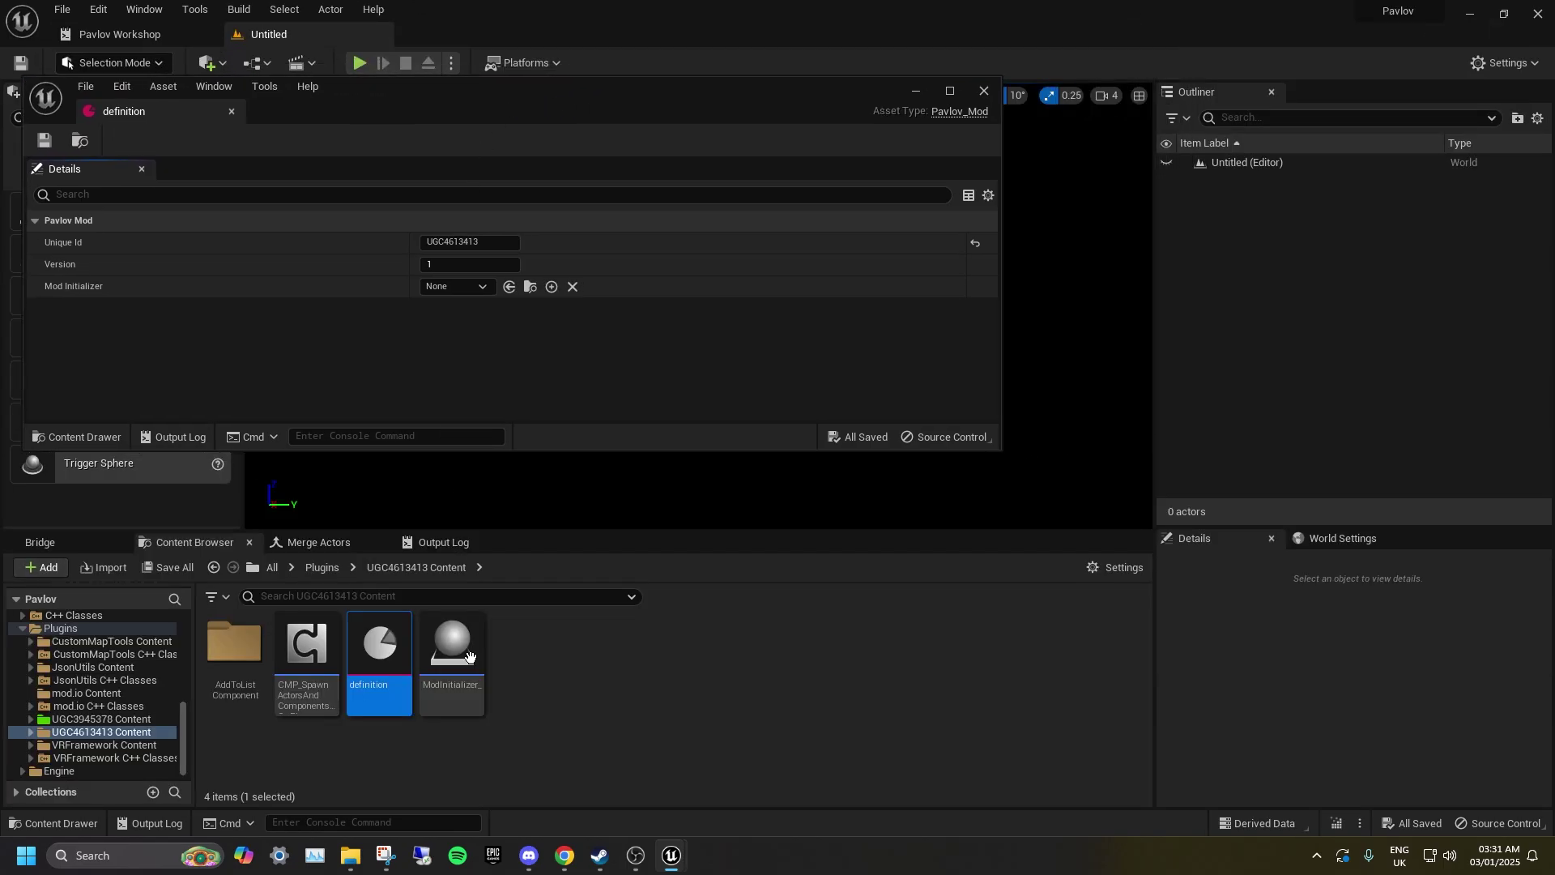
left_click_drag(452, 647, 442, 284)
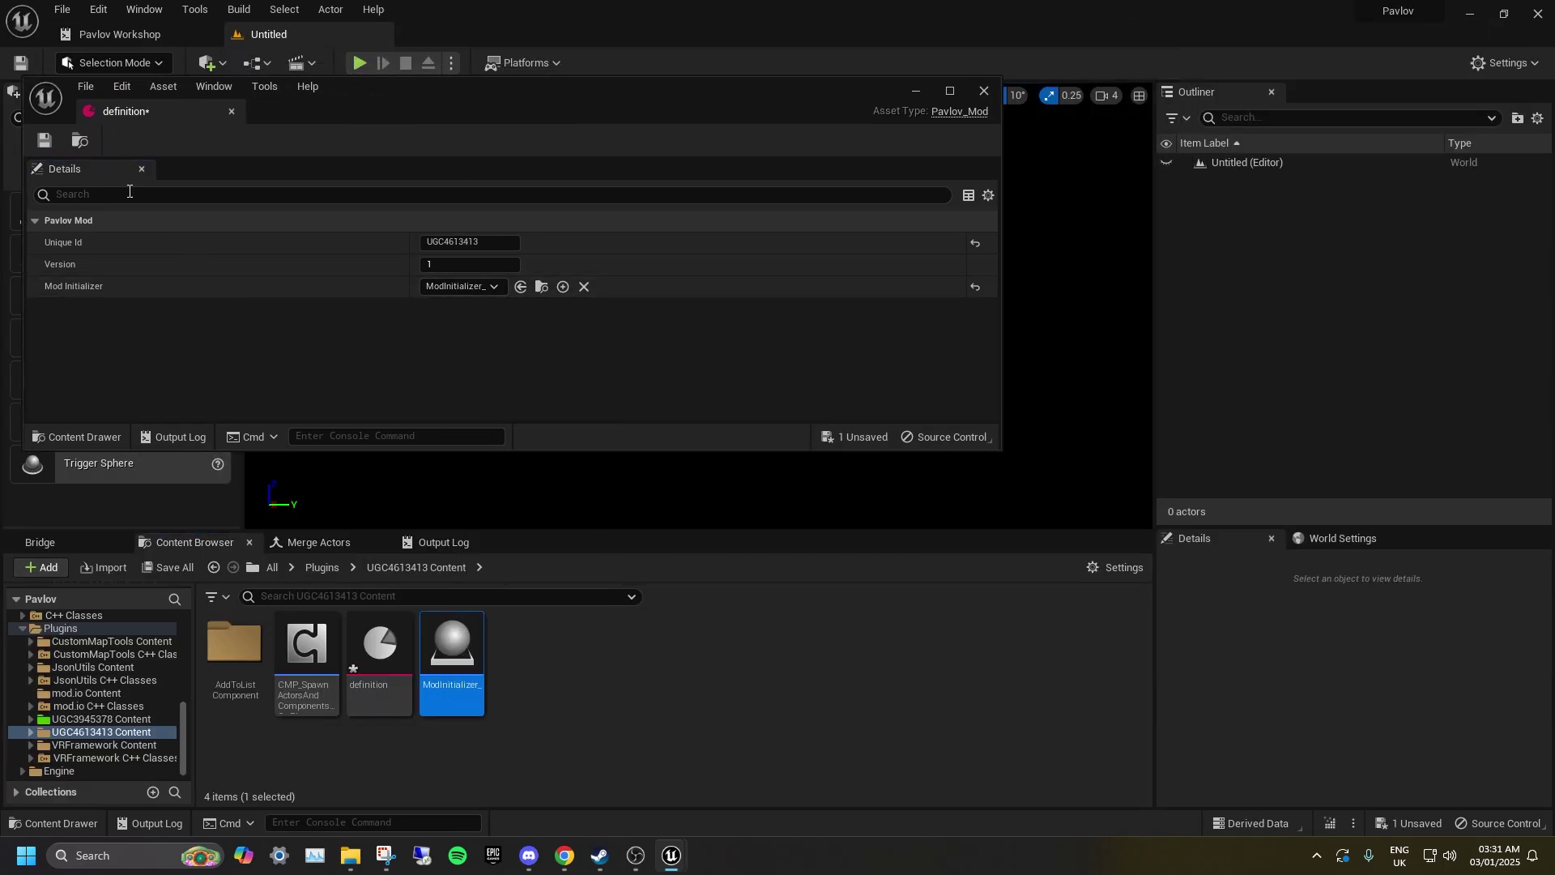
left_click(45, 139)
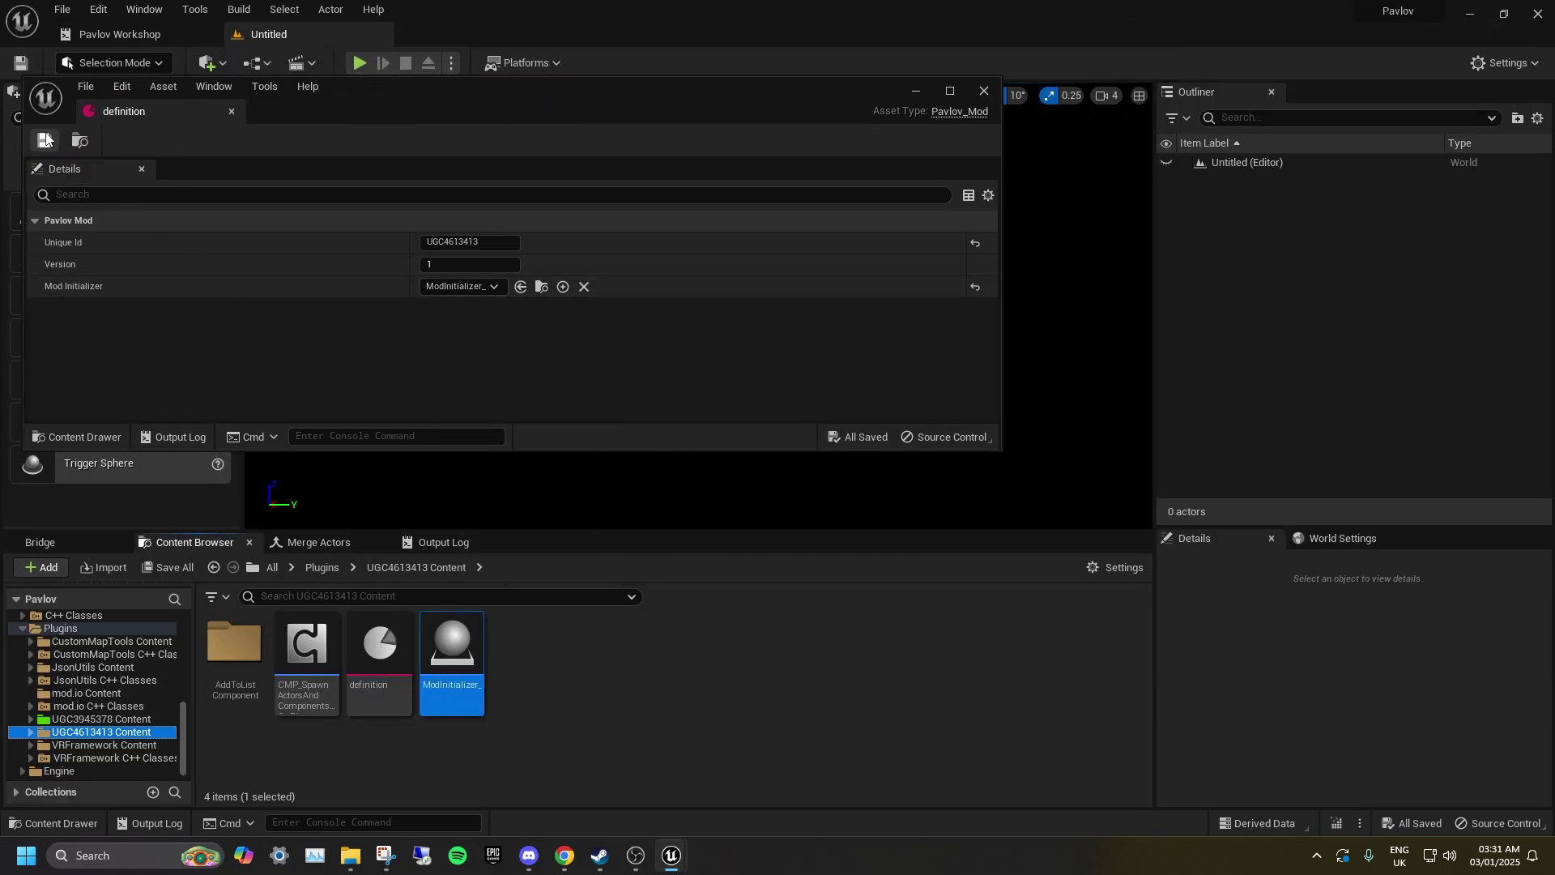
left_click(231, 111)
left_click(664, 735)
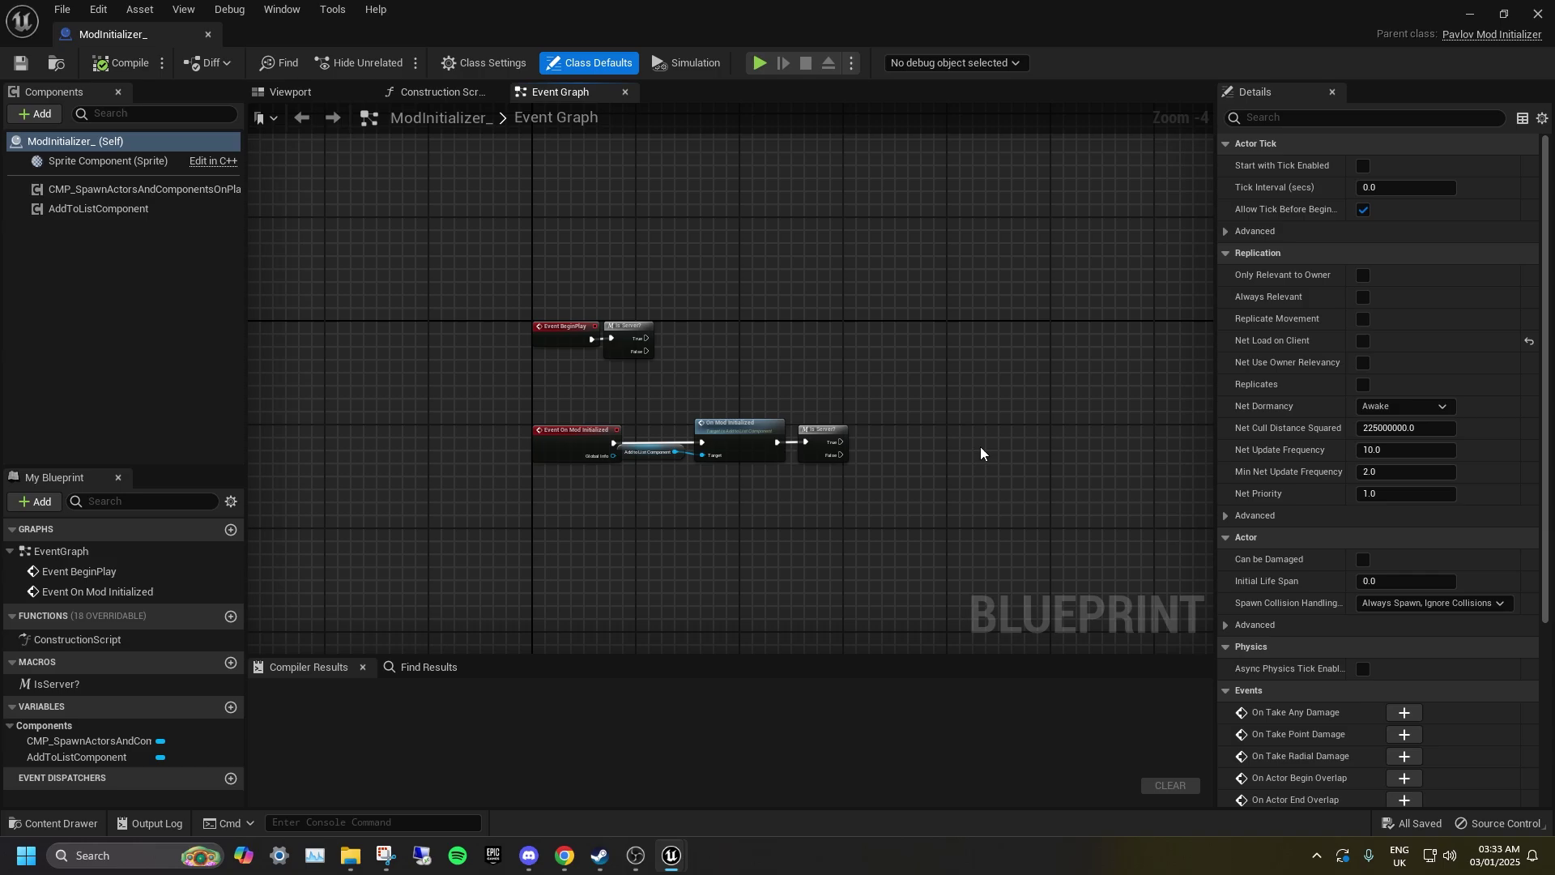
Inspect AddToListComponent's Add to List properties, checking its empty Guns list
left_click(97, 208)
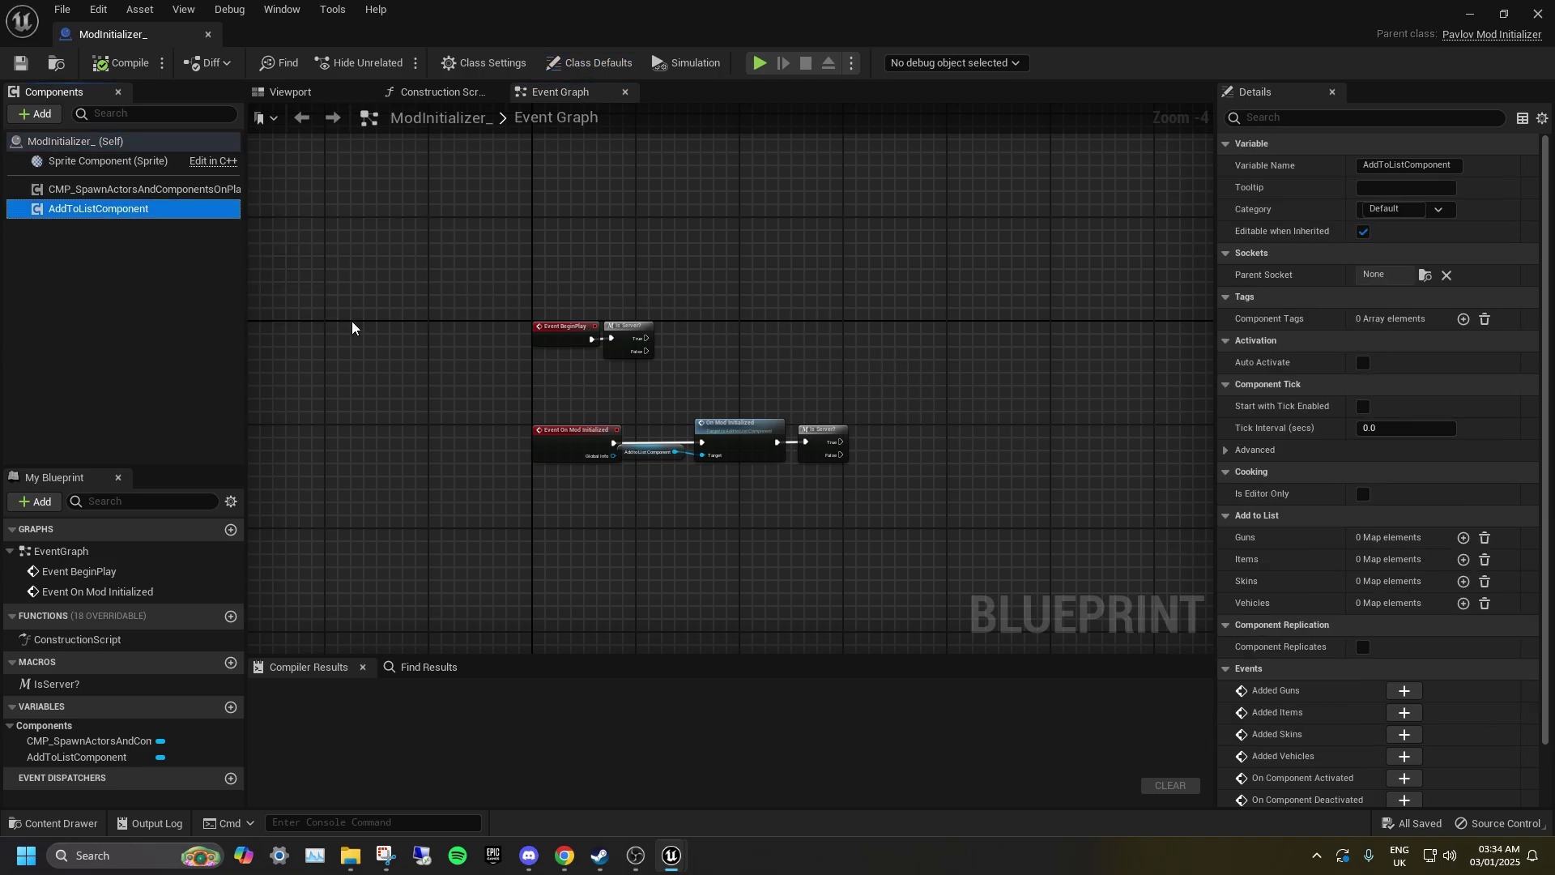
scroll(1344, 437, "down", 3)
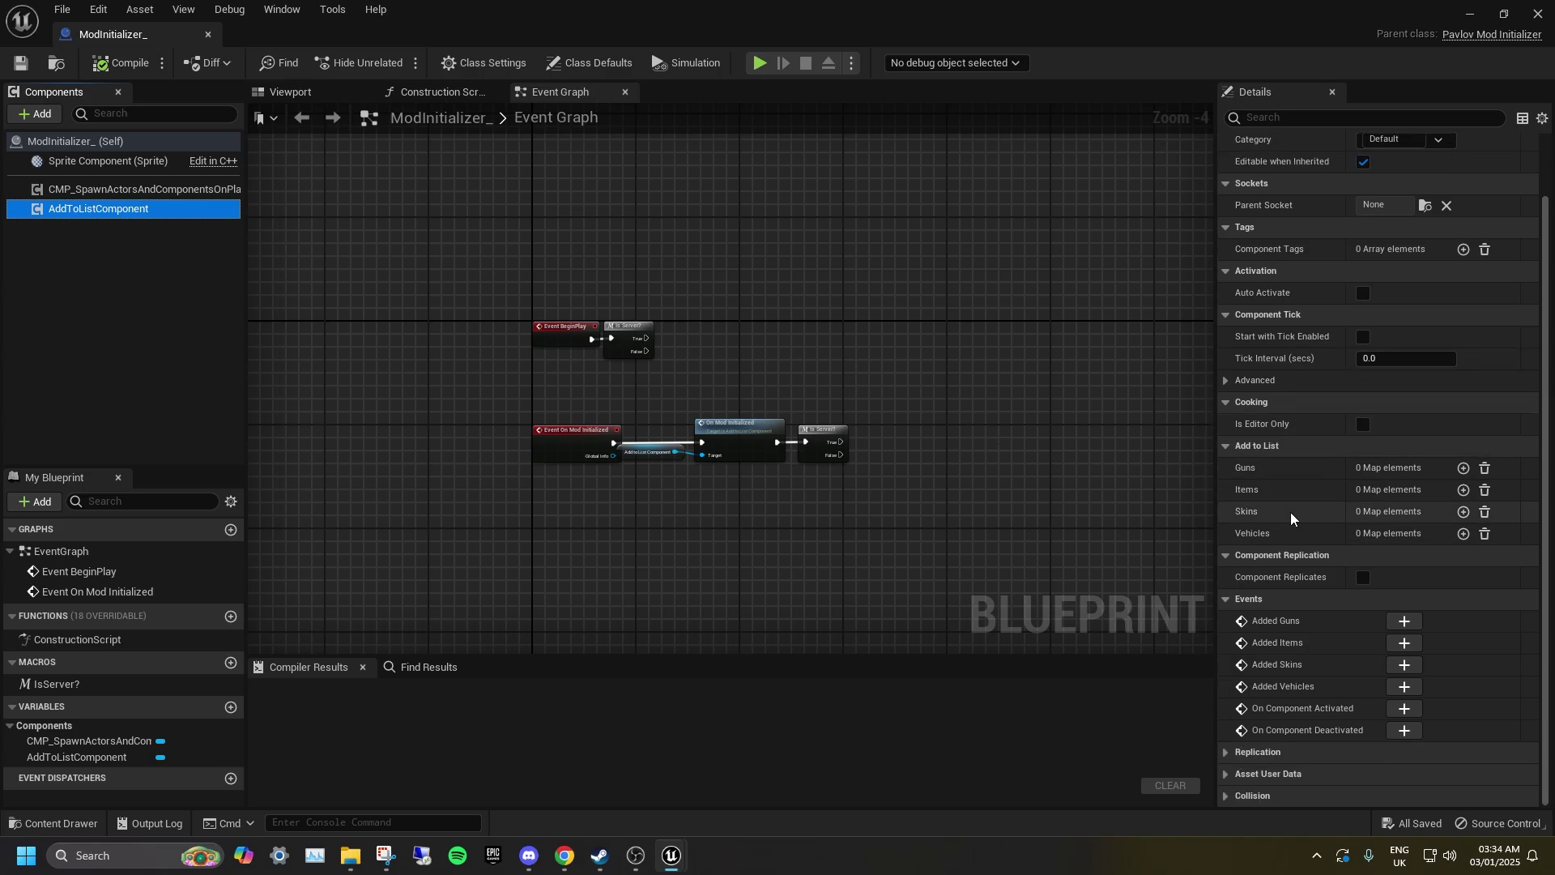
left_click(1299, 478)
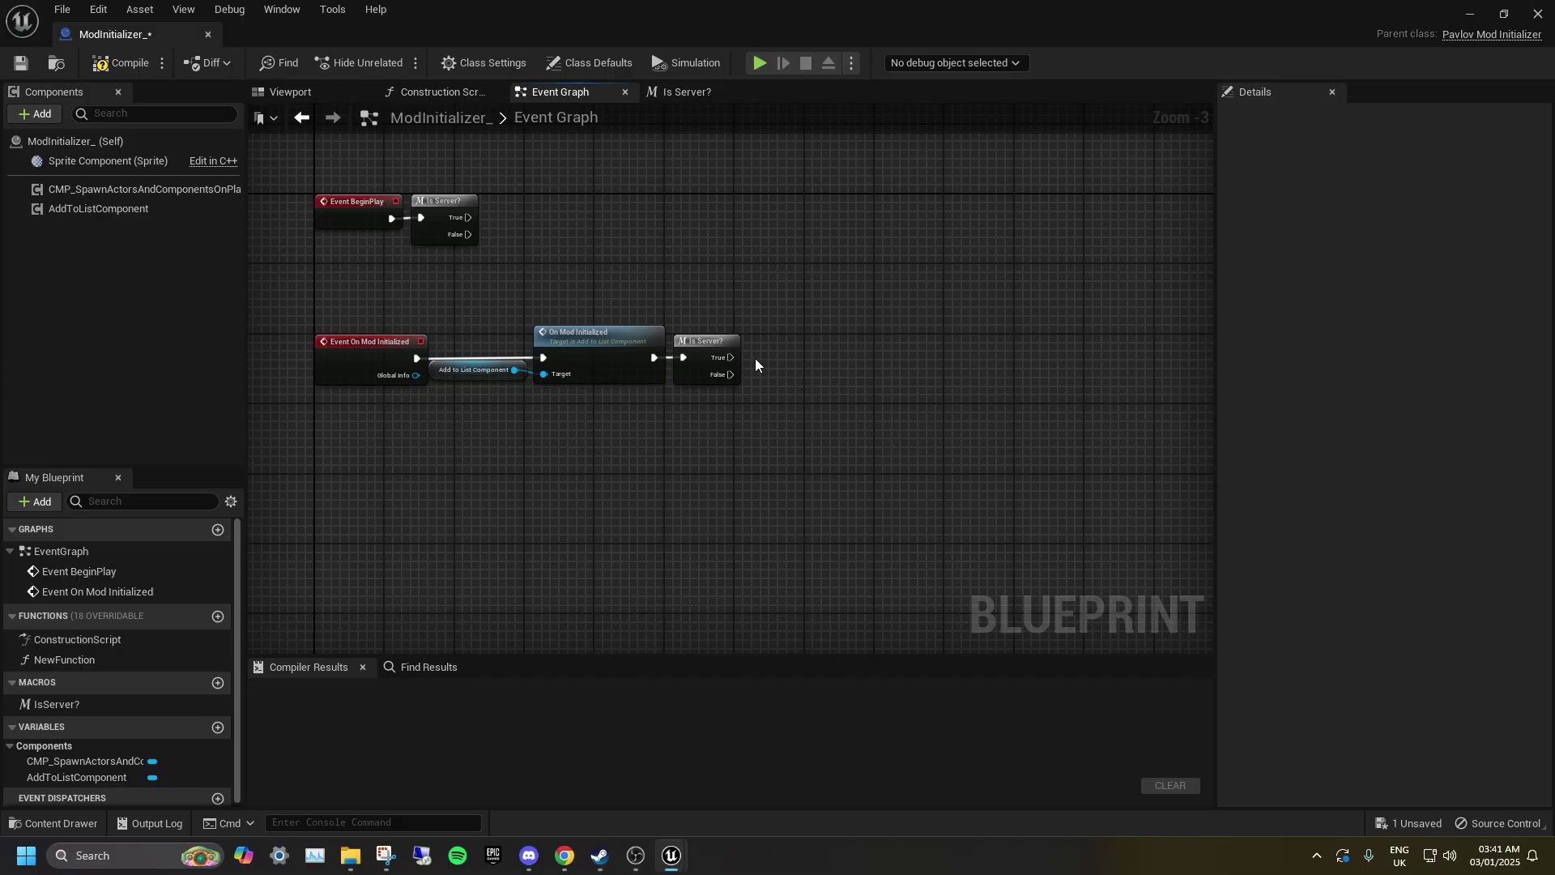
Add an Update Equipment Details node wired to both True and False of Is Server?
left_click_drag(731, 357, 834, 348)
type("update equipment details")
left_click(924, 429)
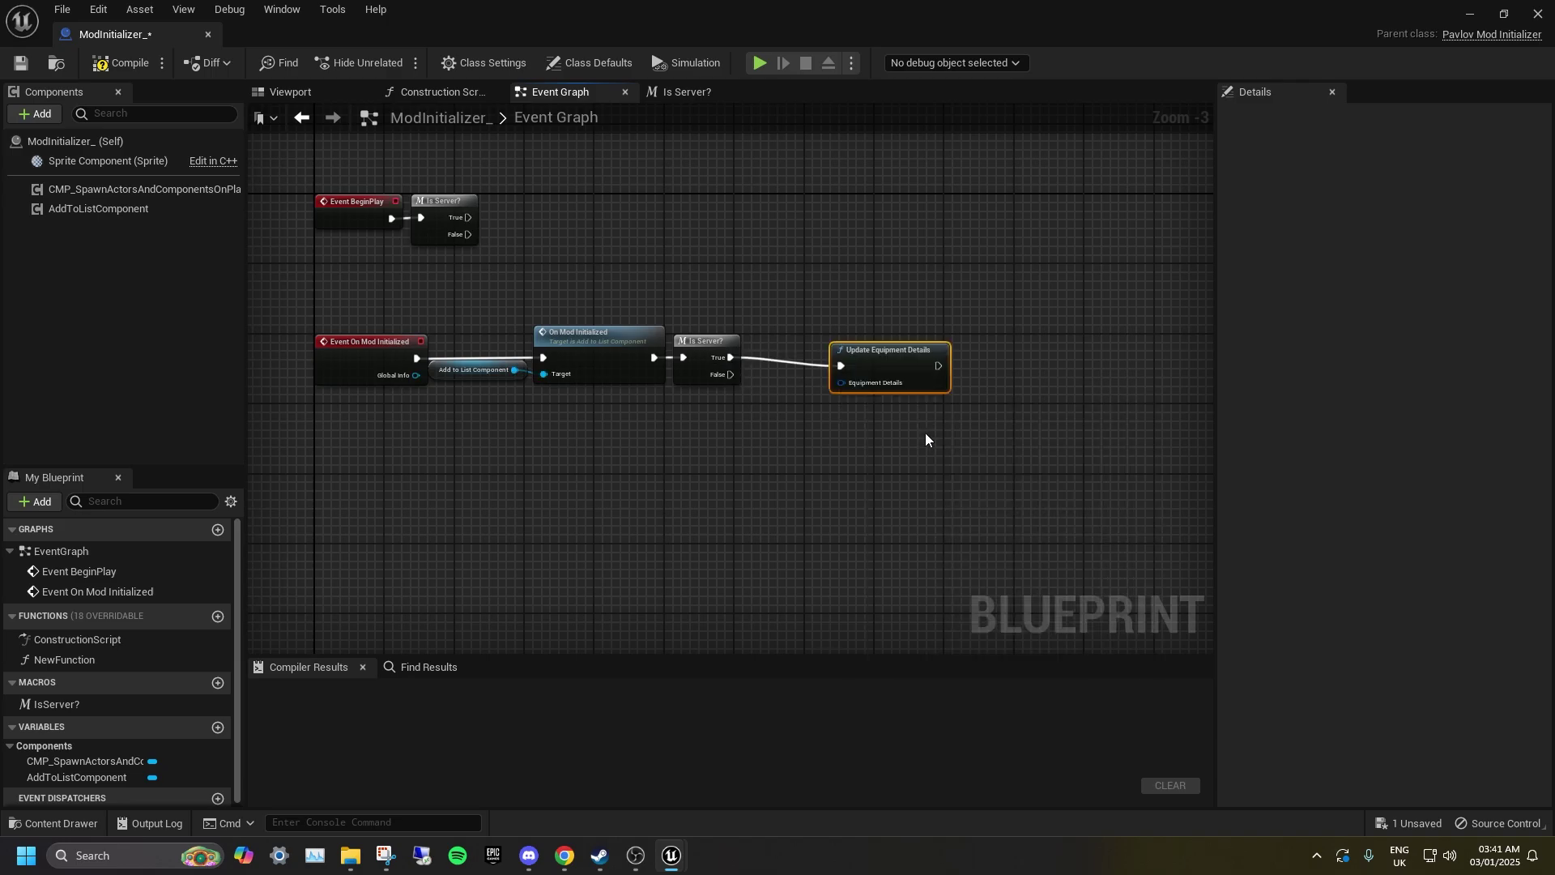
left_click_drag(728, 375, 827, 354)
left_click(847, 431)
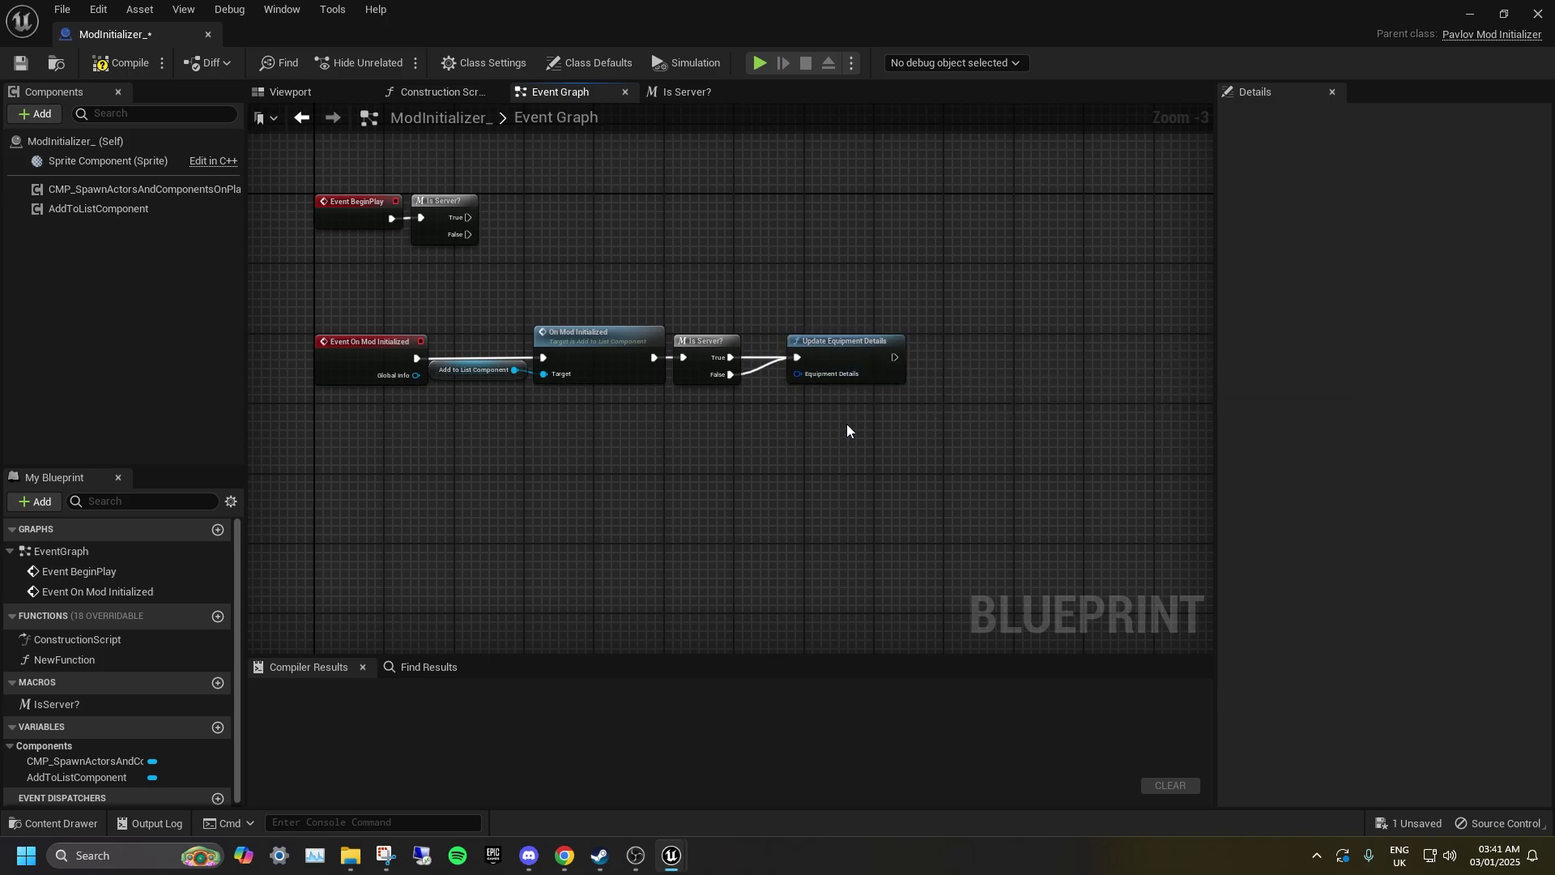
Split the node's Equipment Details struct pin into separate gun-stat inputs
scroll(847, 429, "up", 1)
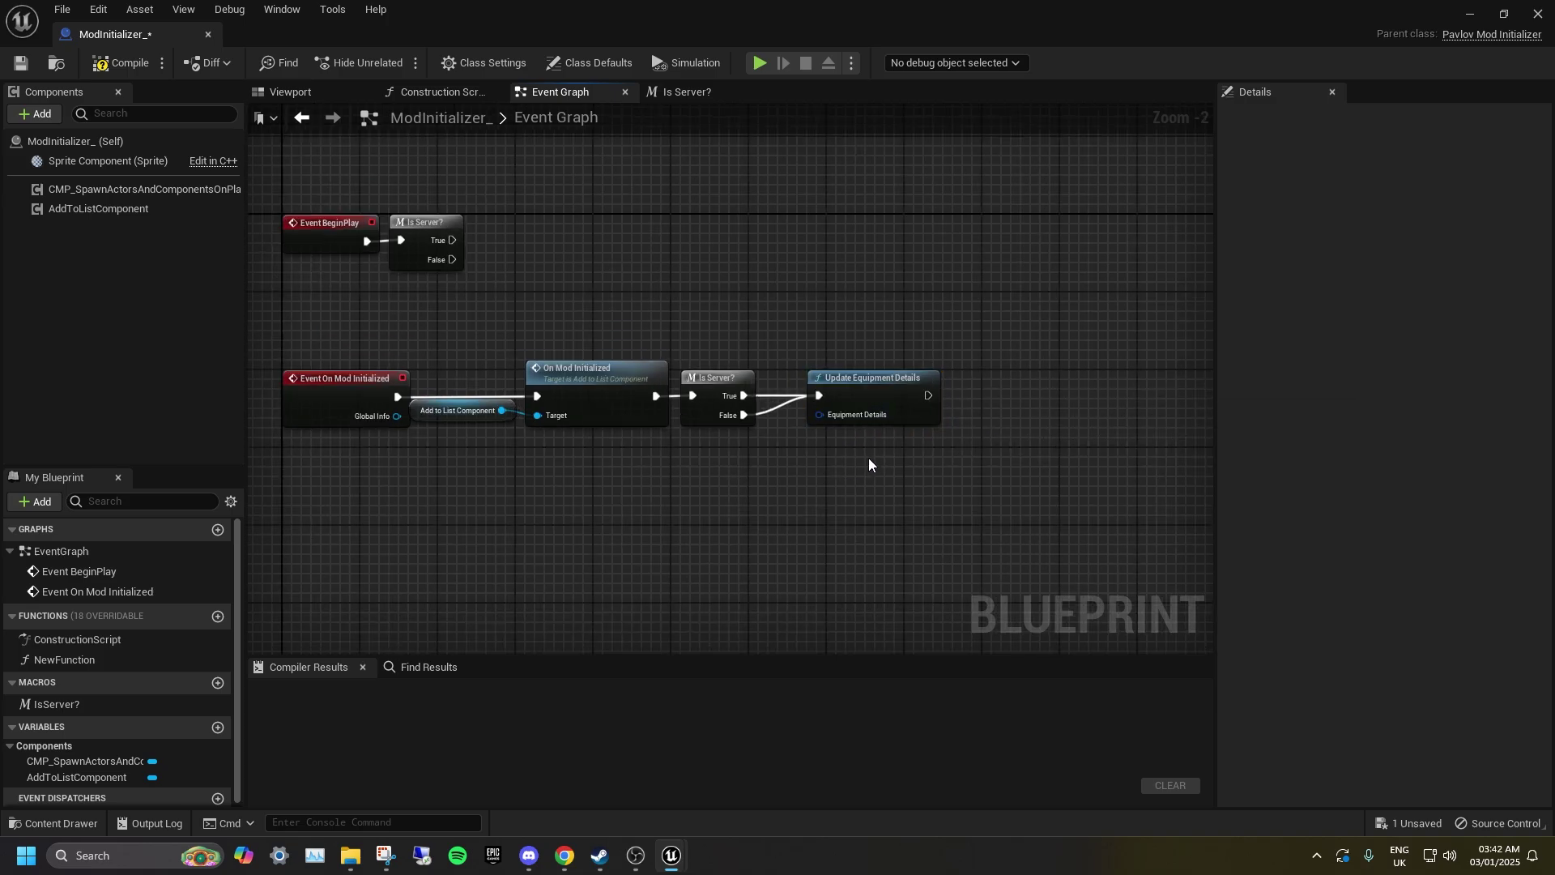
right_click(838, 411)
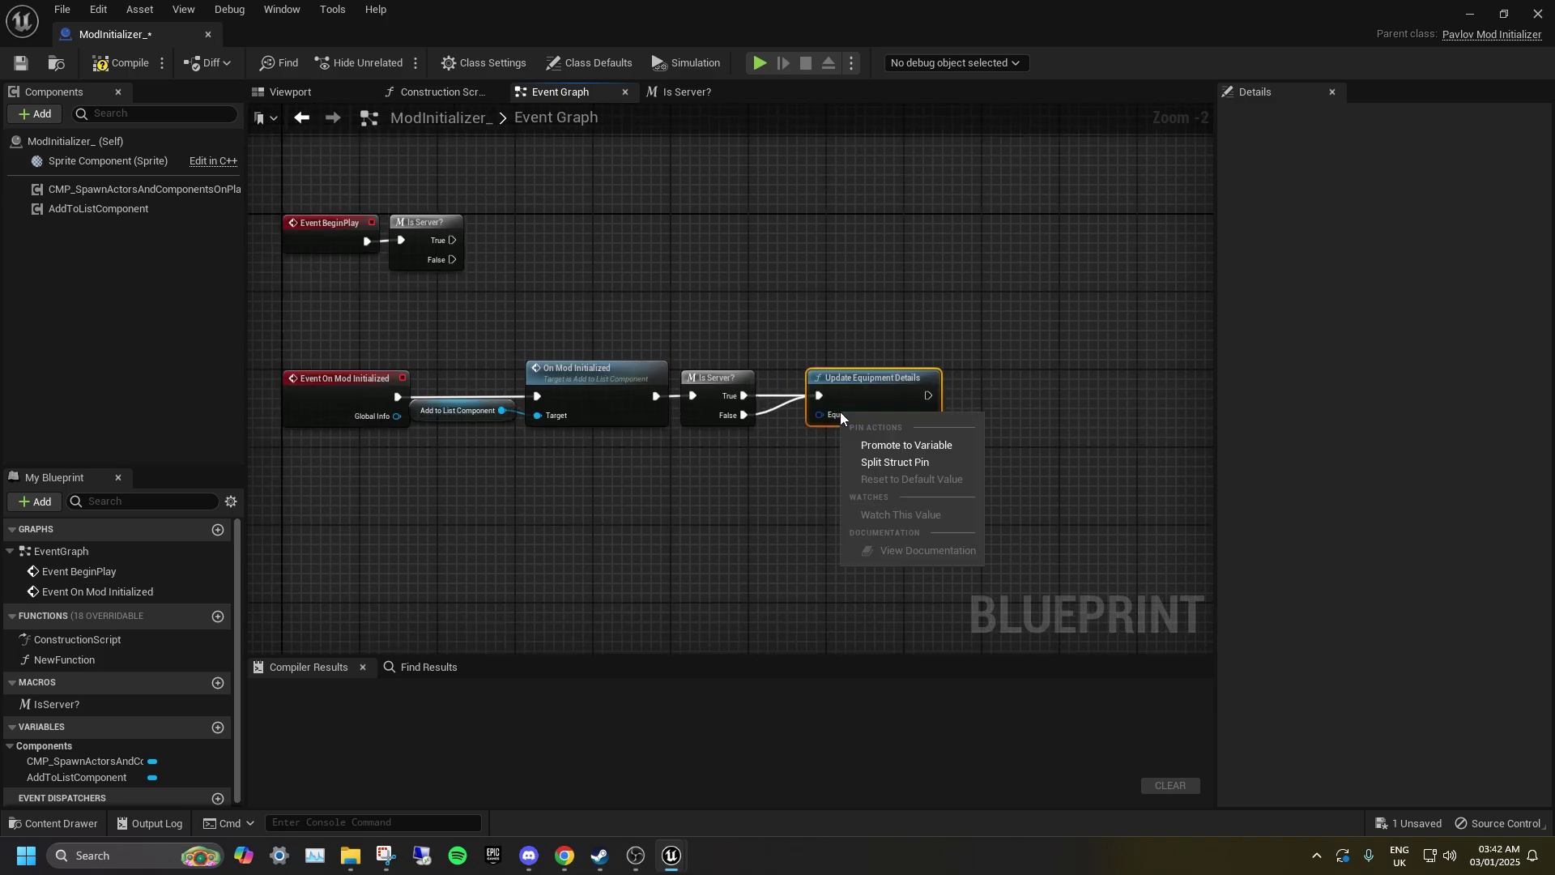
left_click(866, 462)
scroll(763, 479, "down", 2)
right_click_drag(764, 478, 730, 316)
left_click(961, 351)
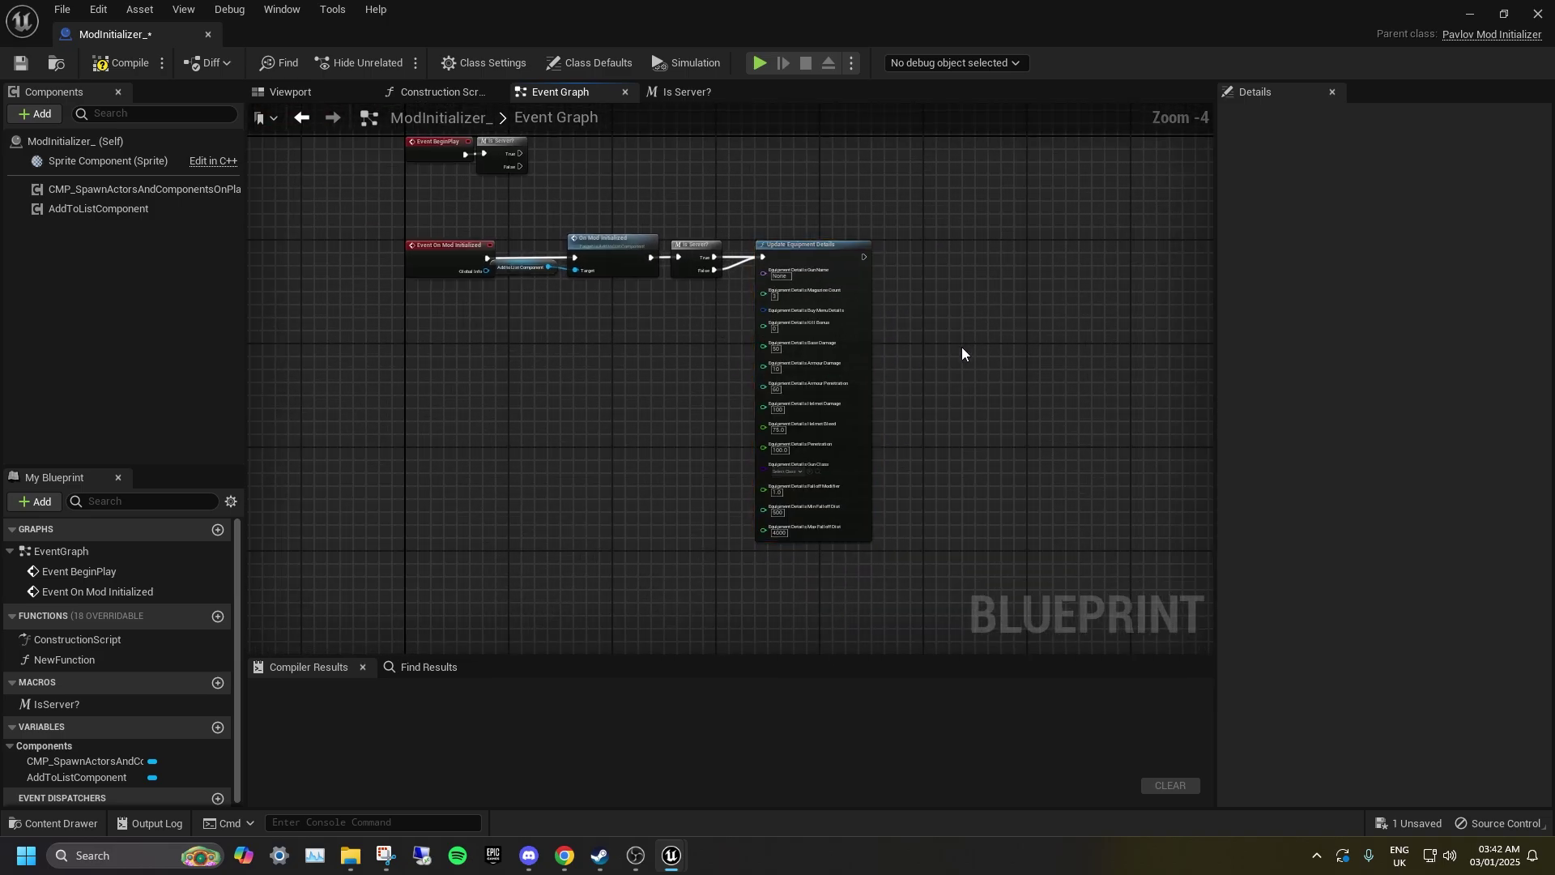
right_click_drag(961, 351, 995, 417)
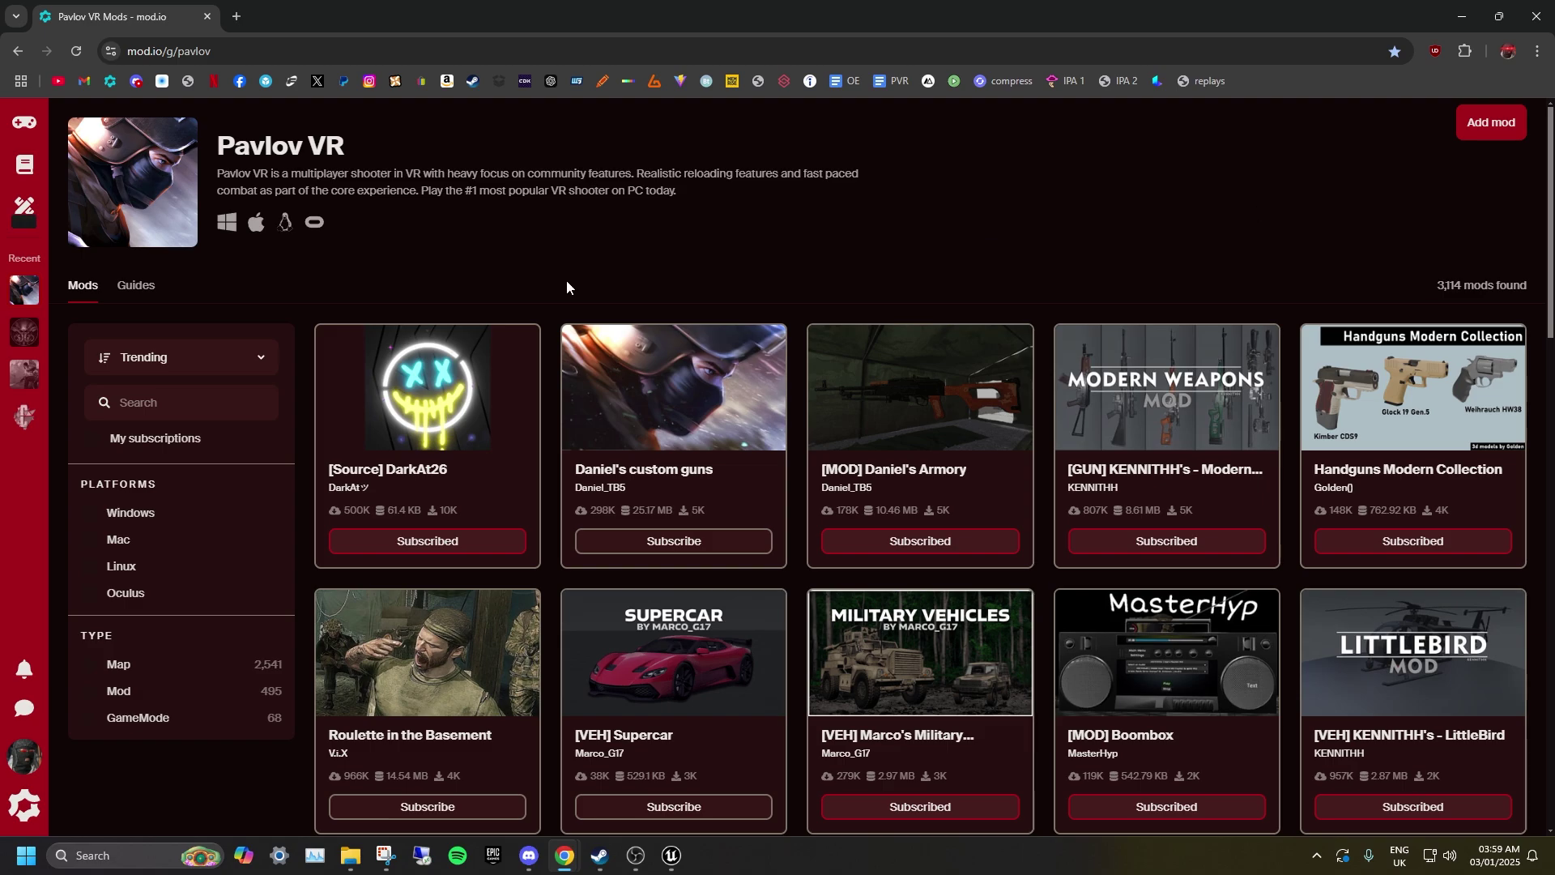
In My Content, add the pasted 'test for tutorial' mod to anomalocaris's Dependencies and save
left_click(34, 212)
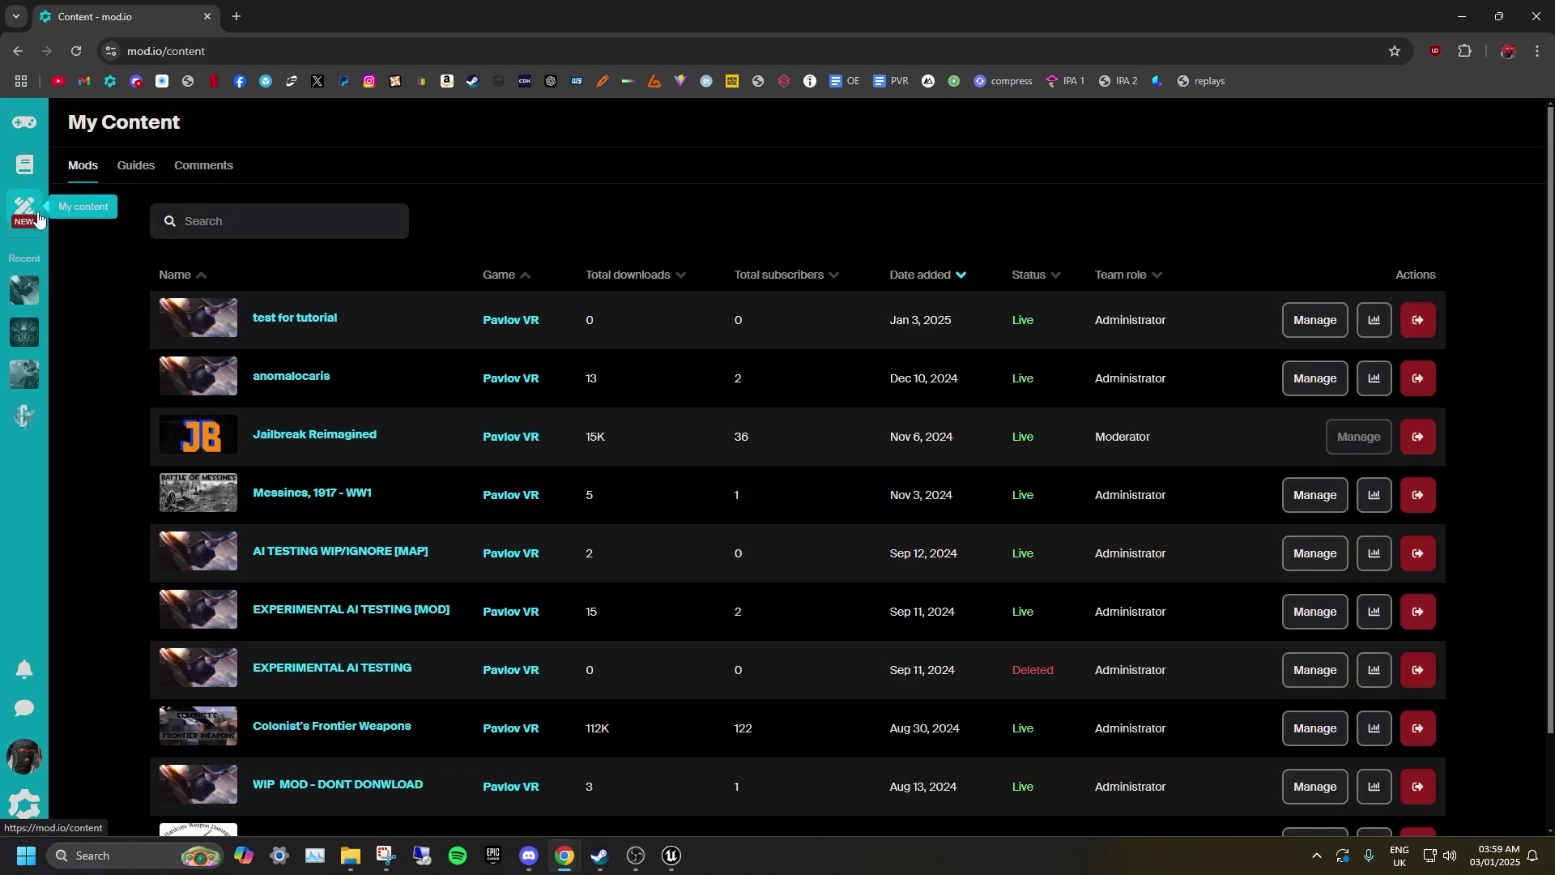
left_click(1303, 387)
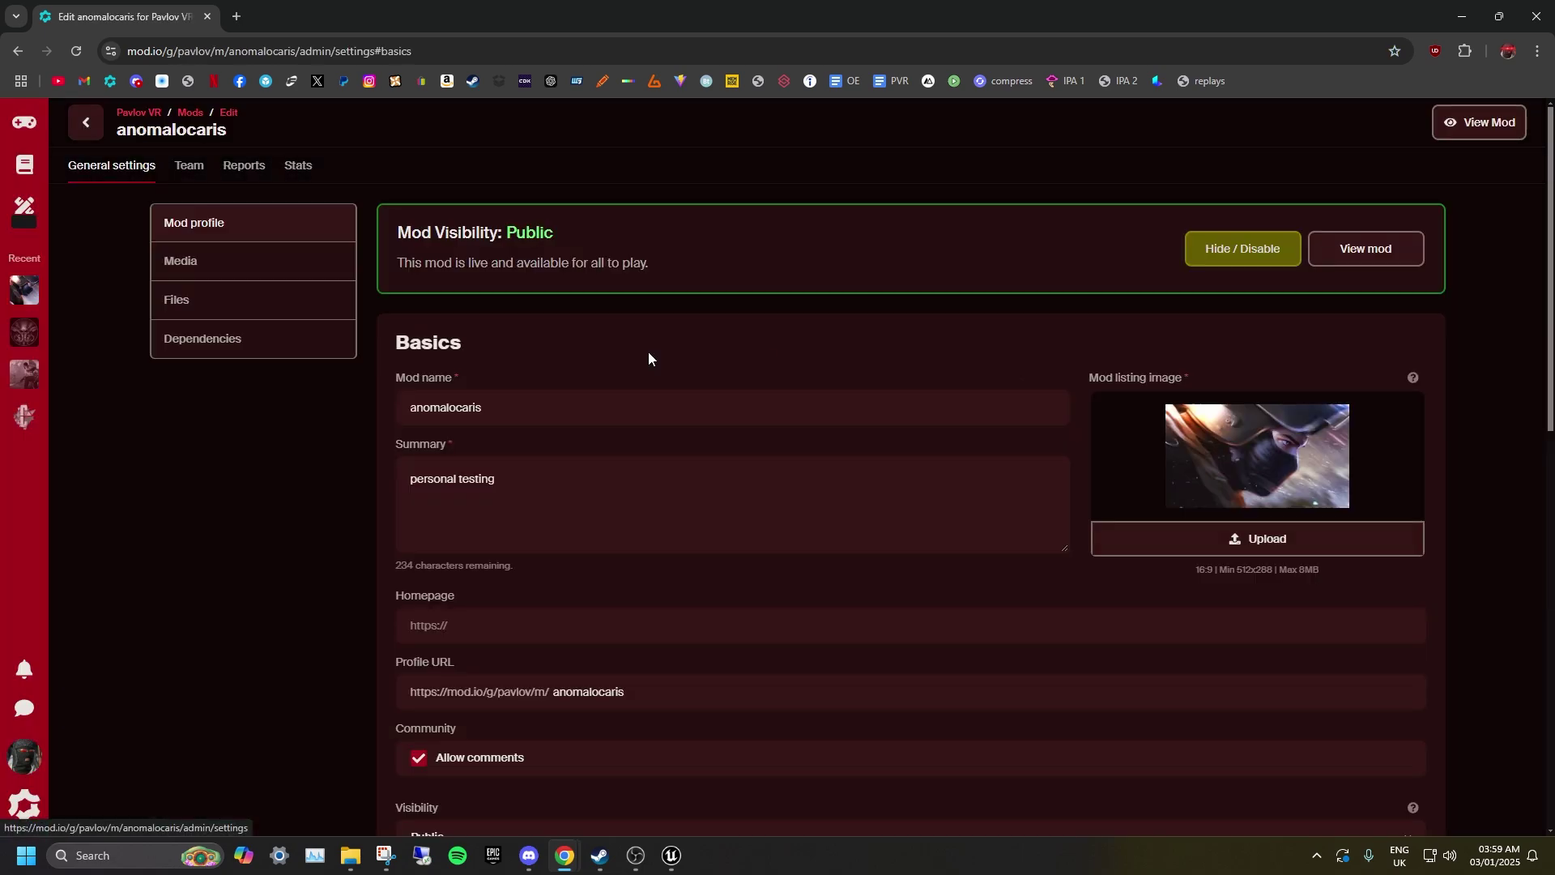
left_click(270, 354)
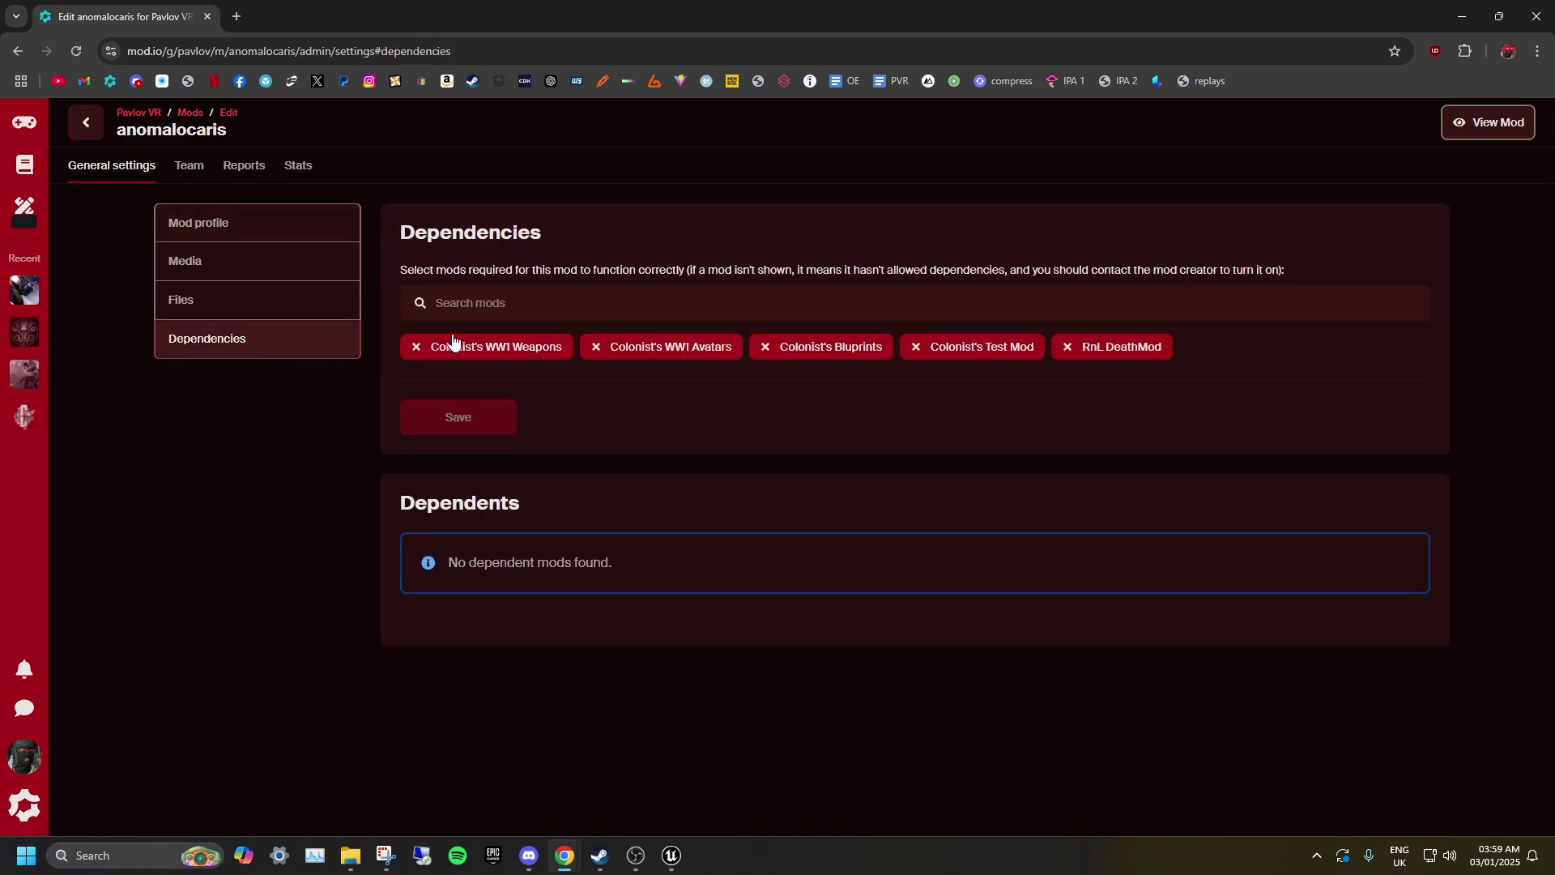
left_click(568, 312)
type("test for tutorial")
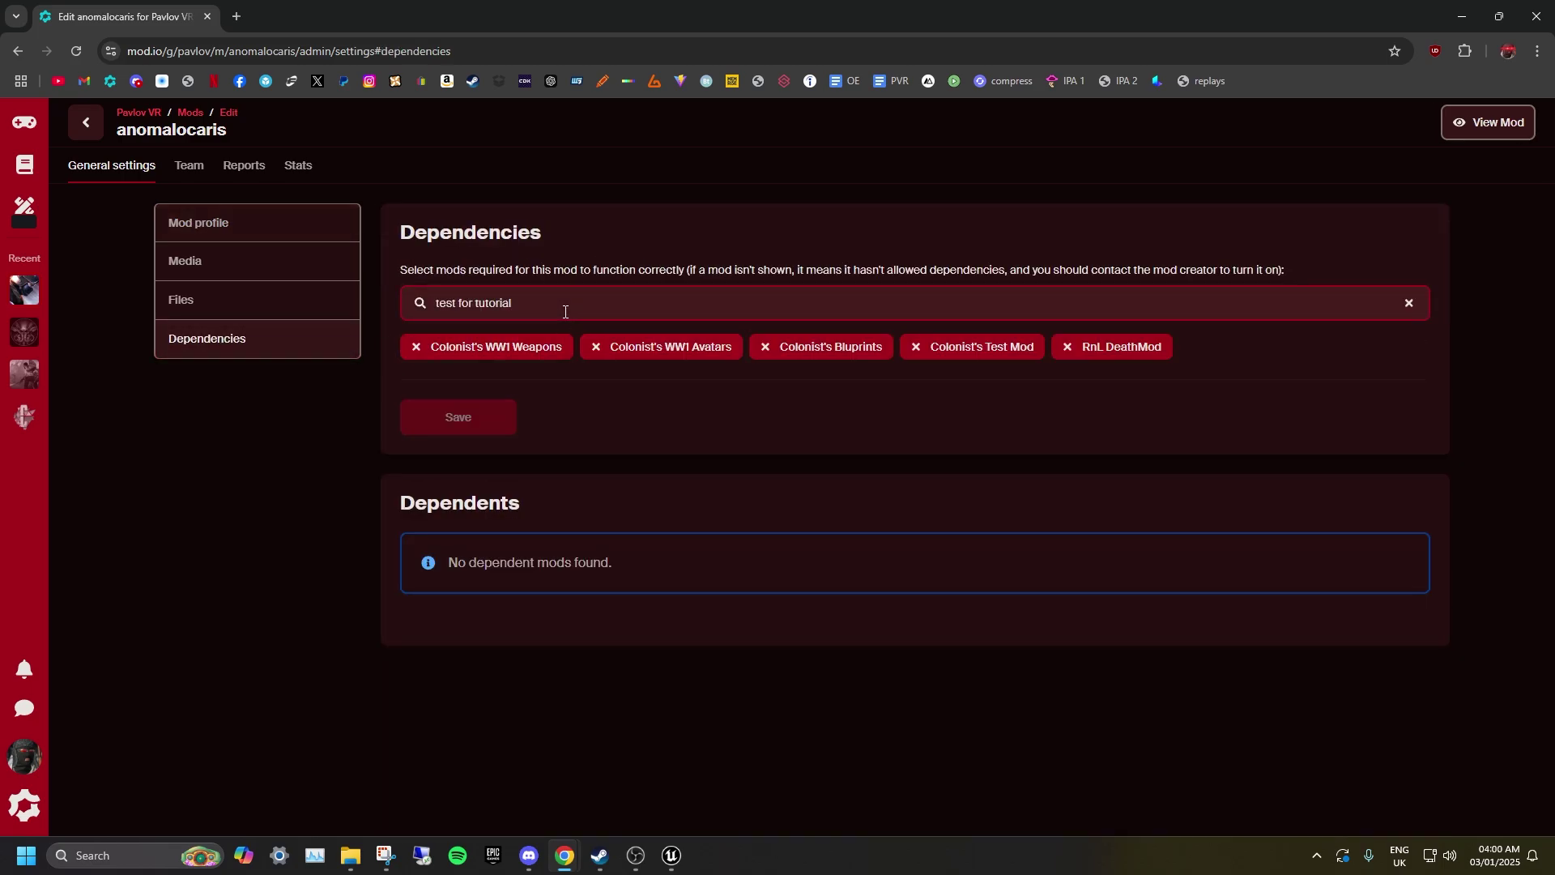
key("Return")
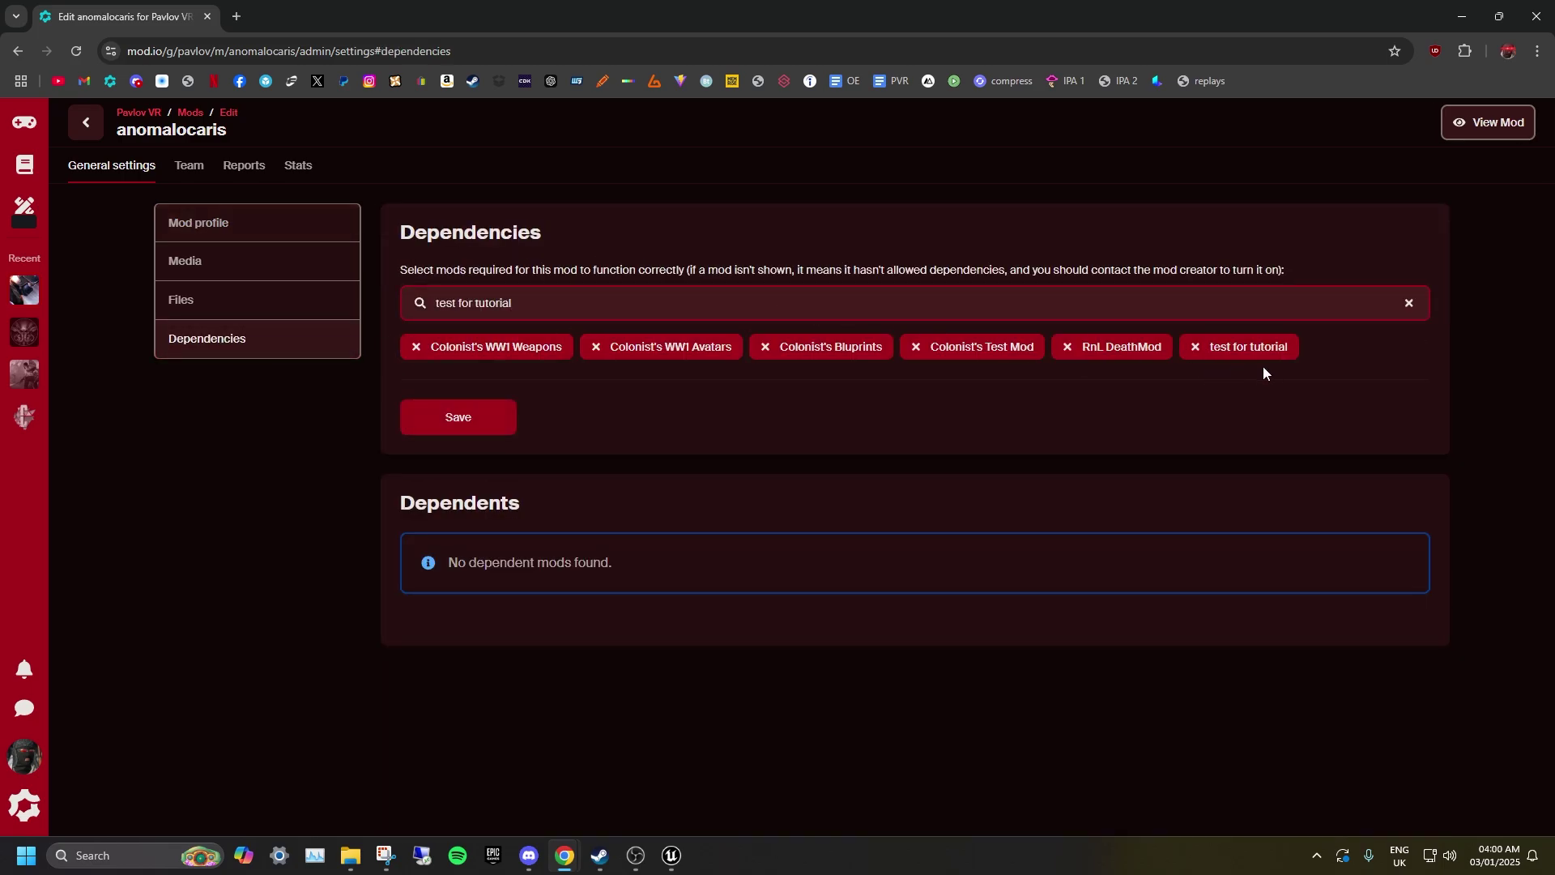
left_click(455, 436)
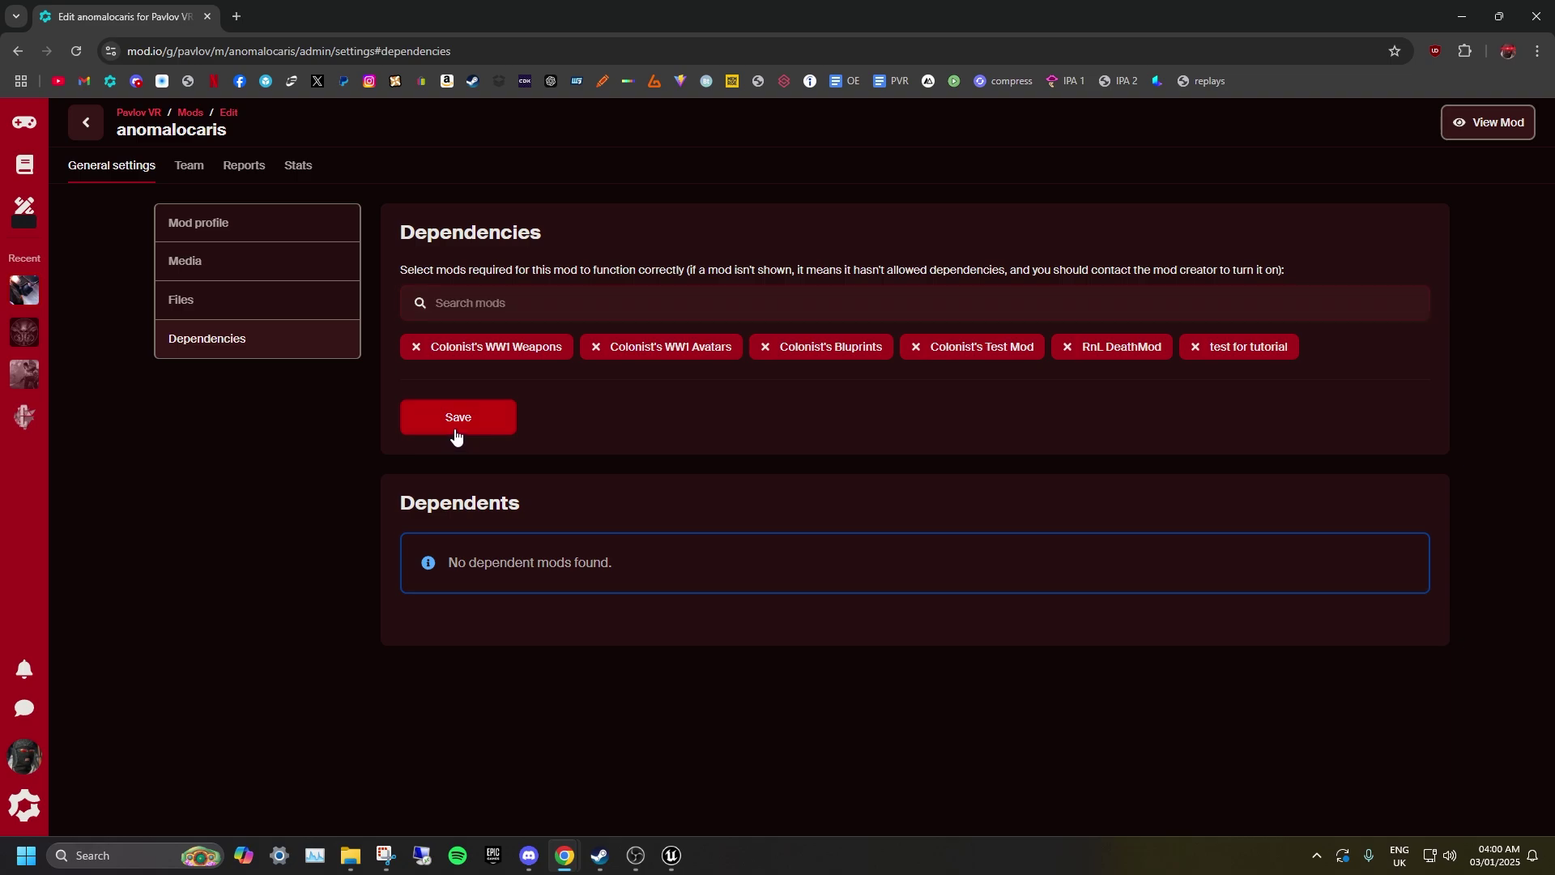